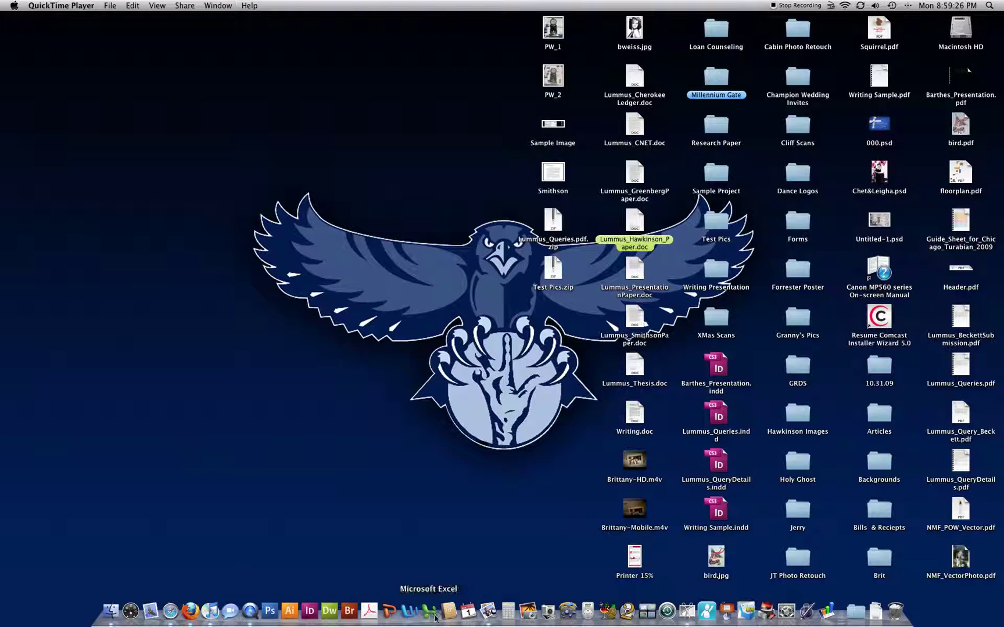
Launch Font Book from the Applications folder
left_click(110, 610)
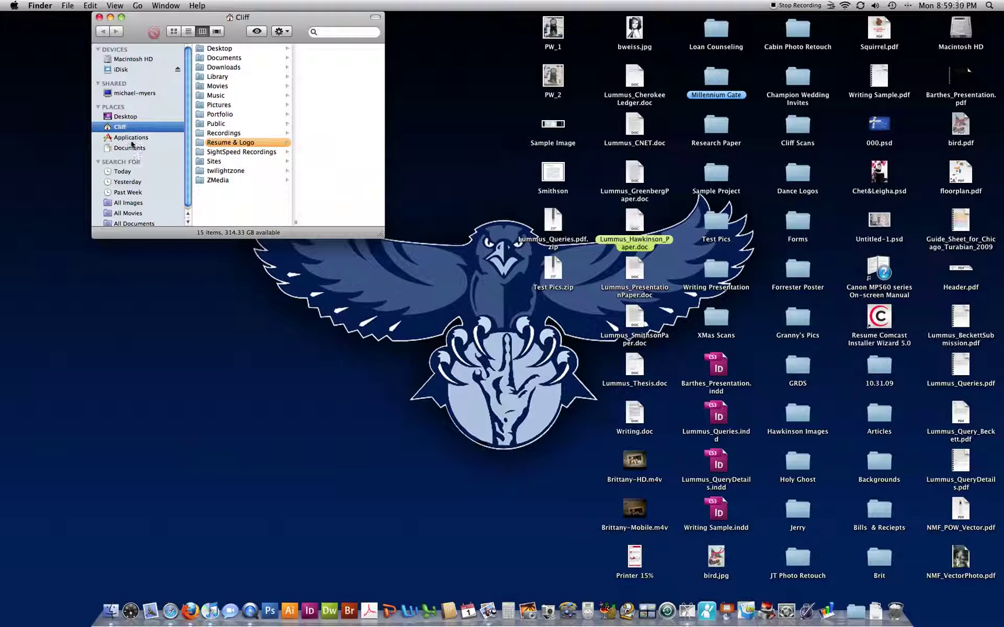
left_click(131, 140)
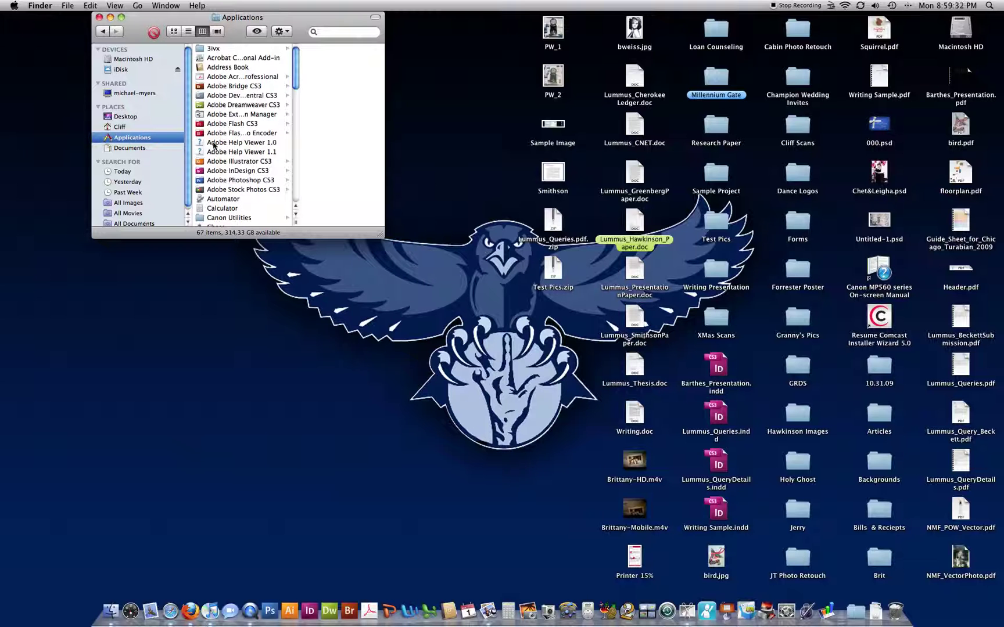
scroll(246, 146, "down", 6)
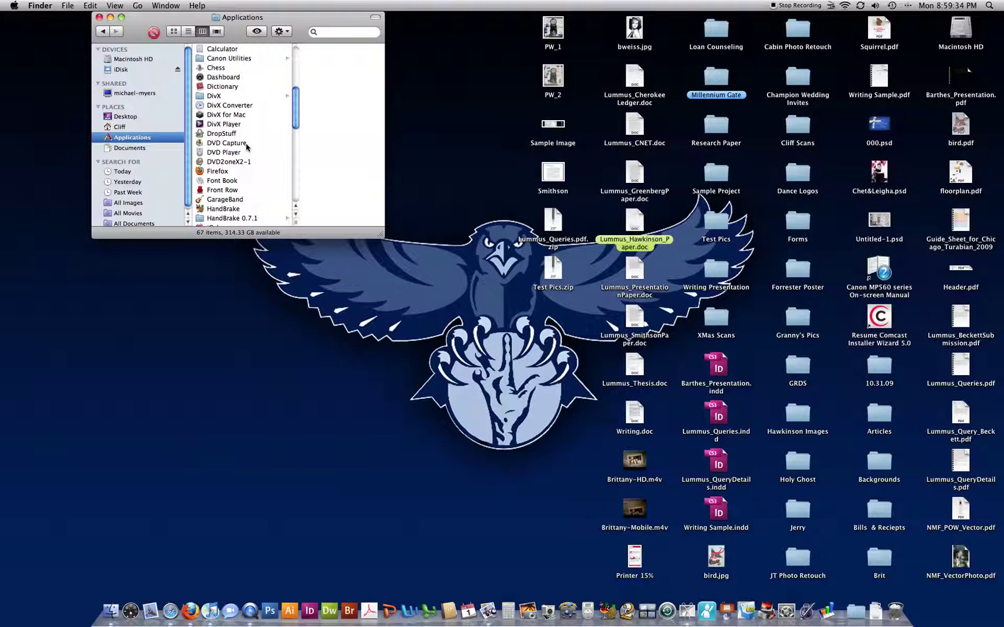
scroll(246, 148, "down", 1)
scroll(239, 153, "down", 1)
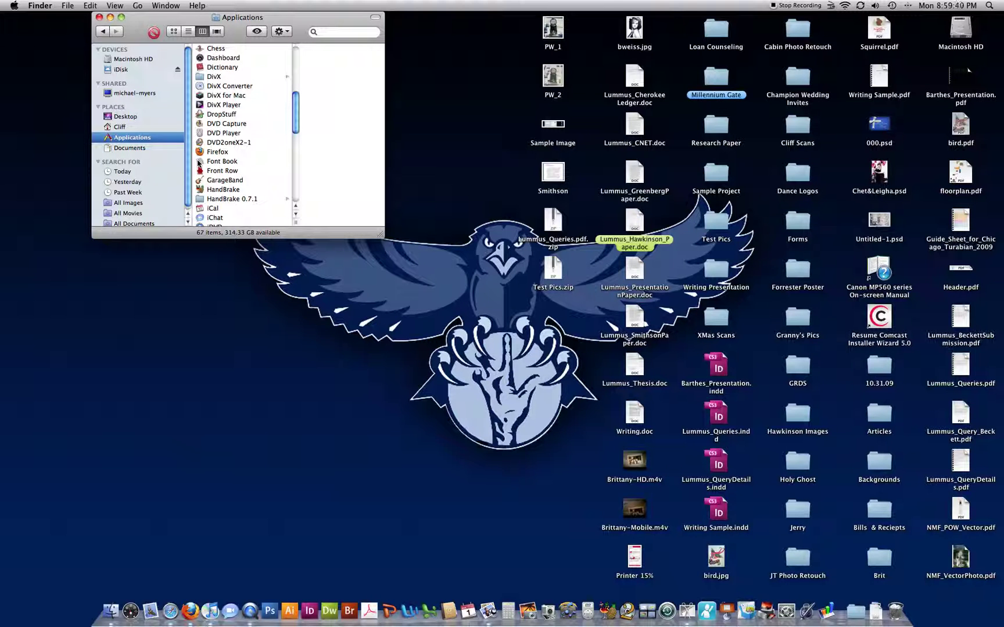
double_click(198, 162)
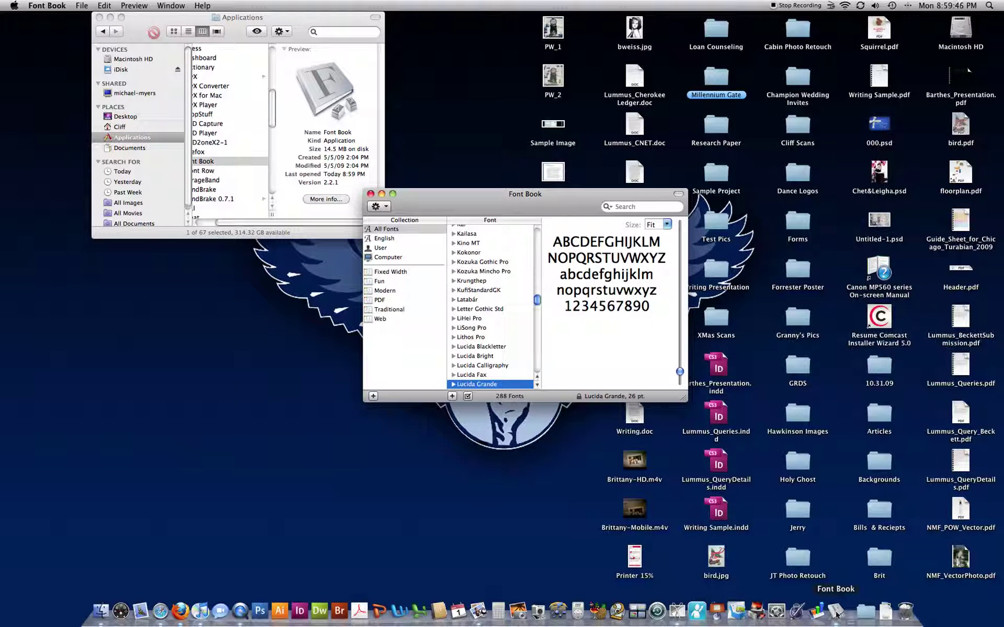
Close Font Book, relaunch it from the Applications folder and keep its icon in the Dock
left_click(370, 195)
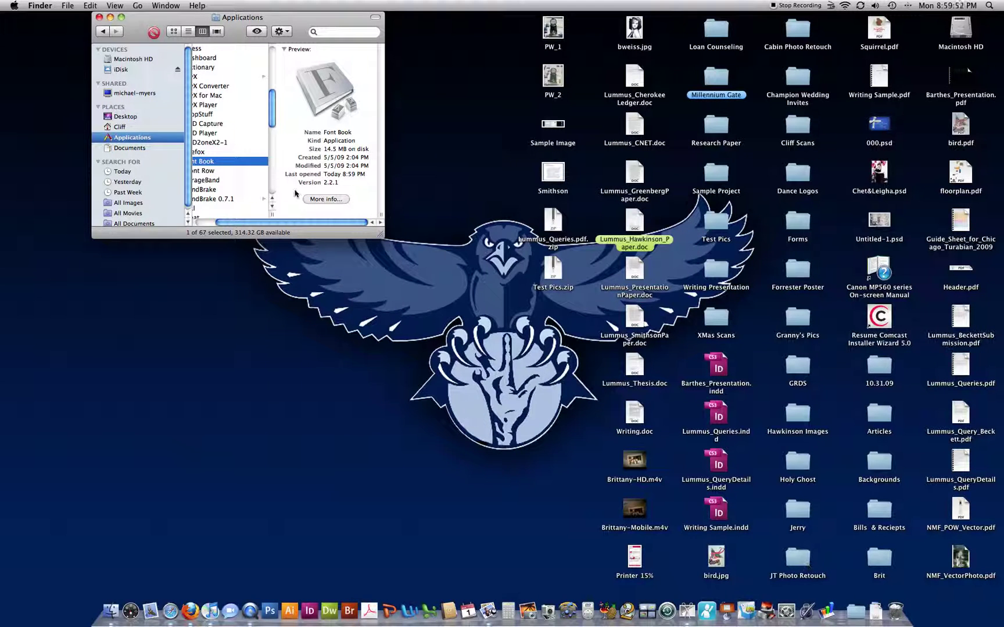
scroll(292, 192, "left", 3)
double_click(214, 162)
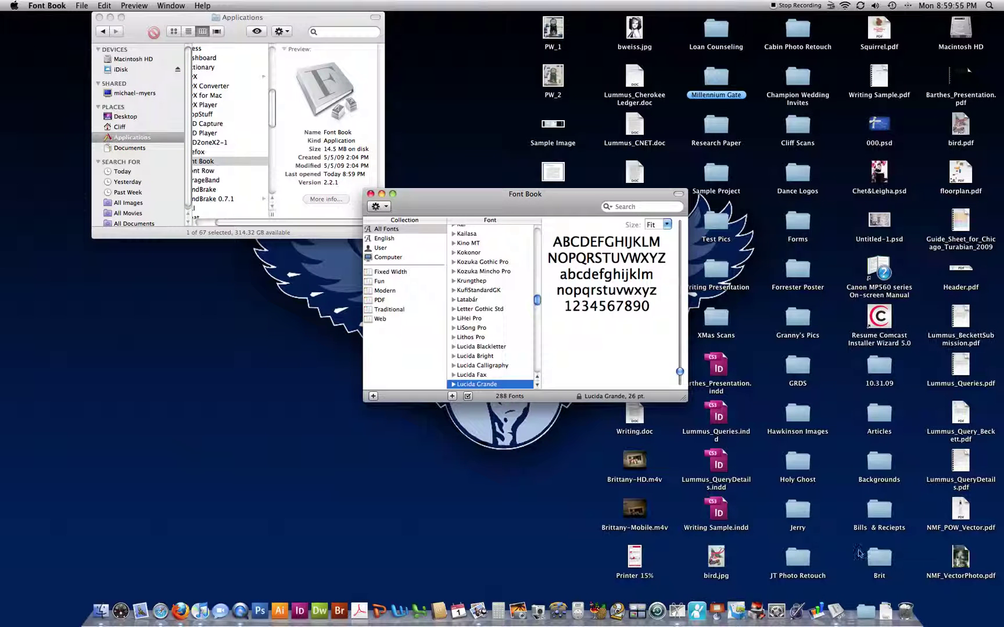
right_click(836, 614)
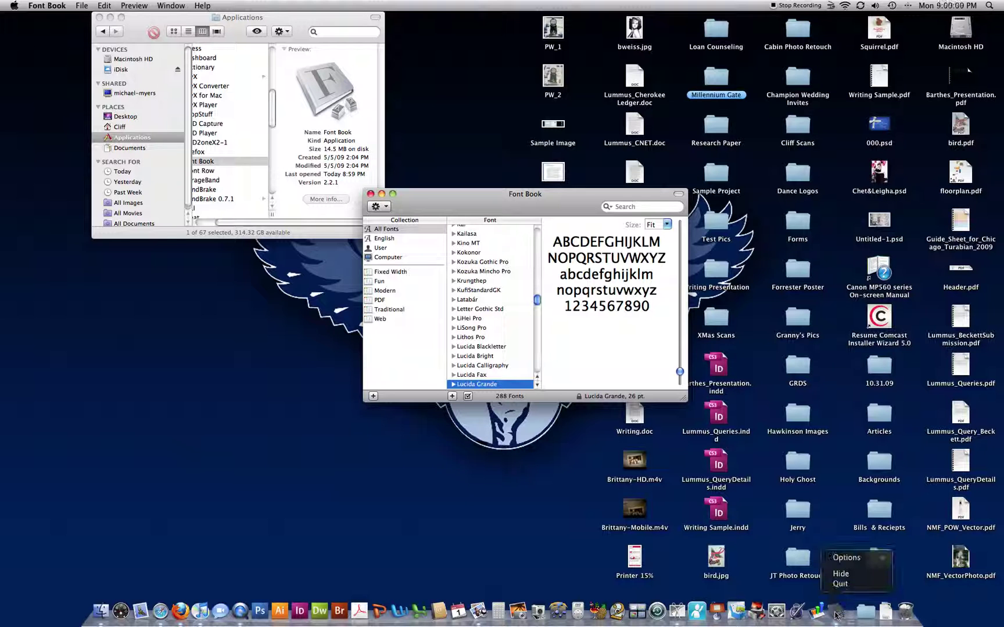
mouse_move(875, 564)
left_click(919, 559)
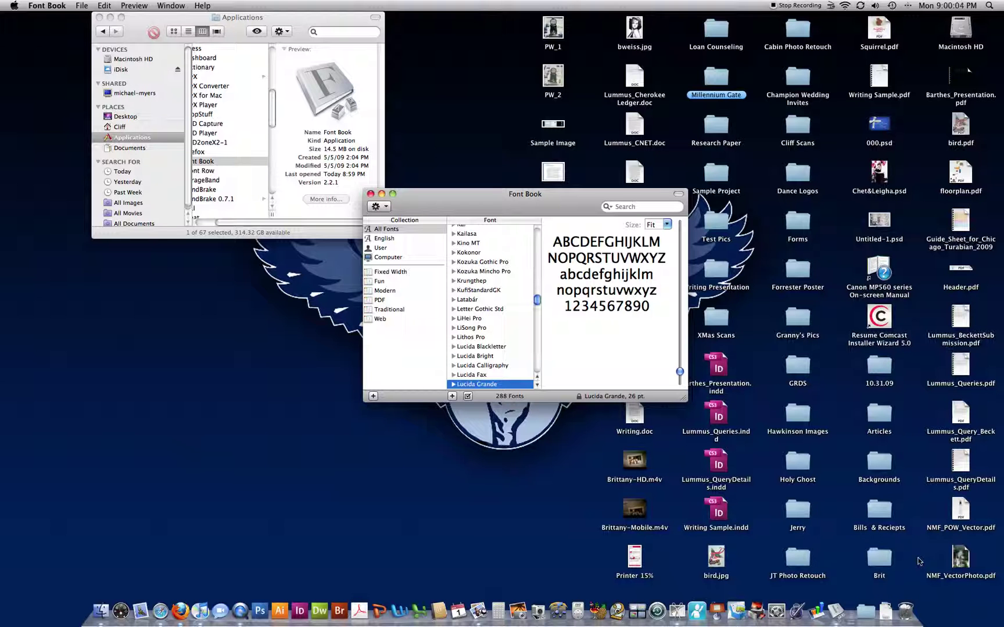
Close Font Book, reposition its Dock icon beside Adobe Acrobat Professional, and test launching it from there
left_click(371, 195)
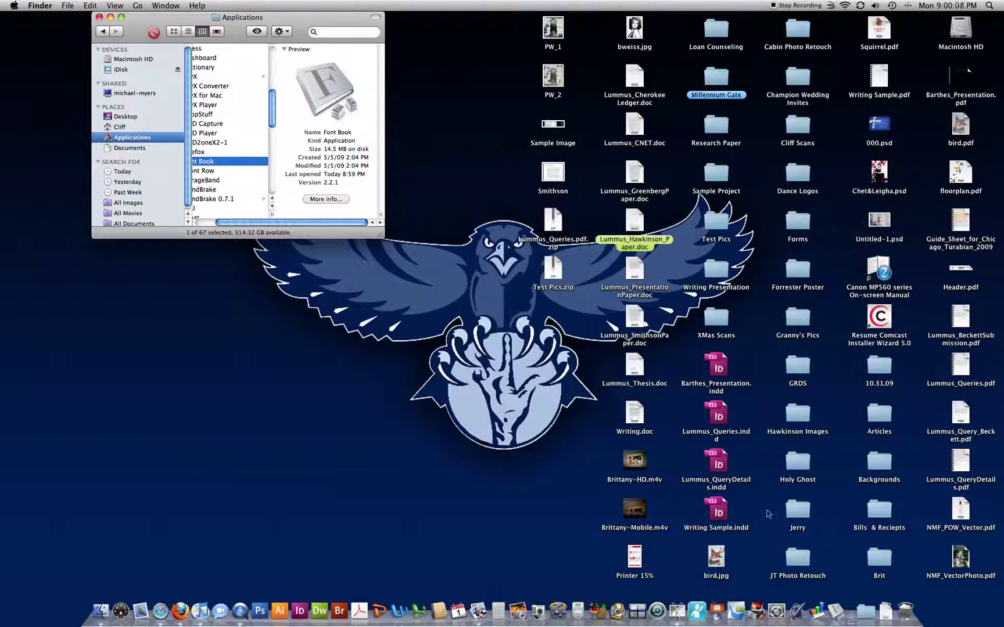
left_click(835, 614)
left_click_drag(519, 615, 379, 615)
left_click(377, 613)
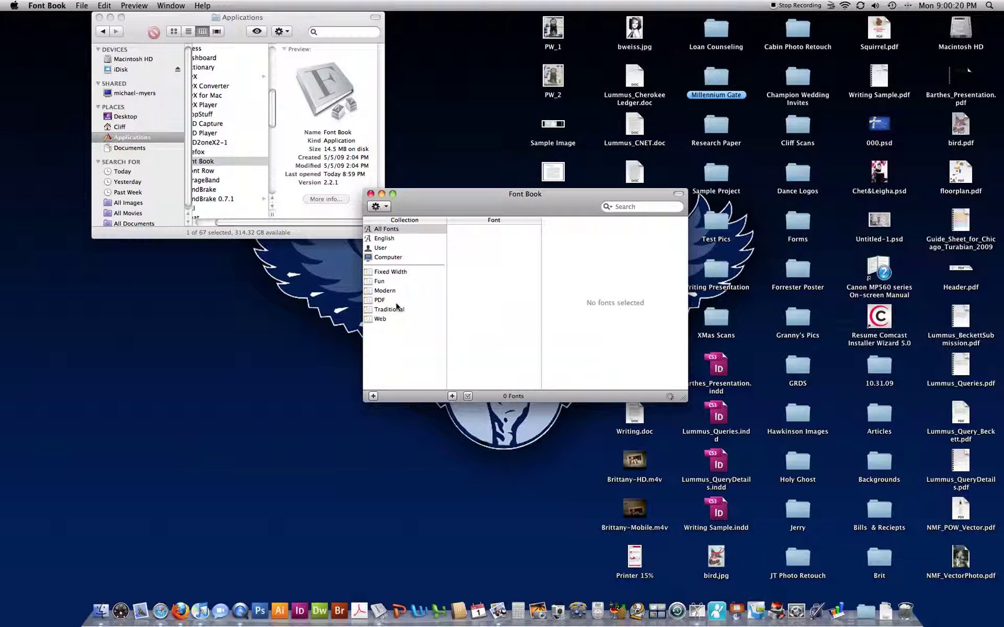
left_click(369, 194)
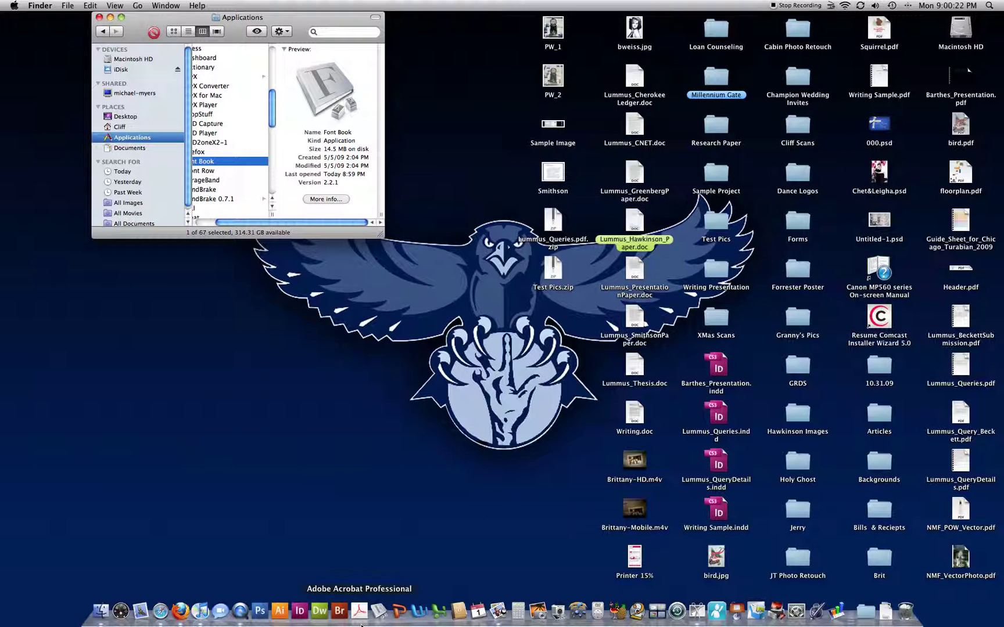
Add Front Row from the Applications folder to the Dock, just after the Font Book icon
scroll(279, 183, "left", 2)
scroll(279, 184, "left", 2)
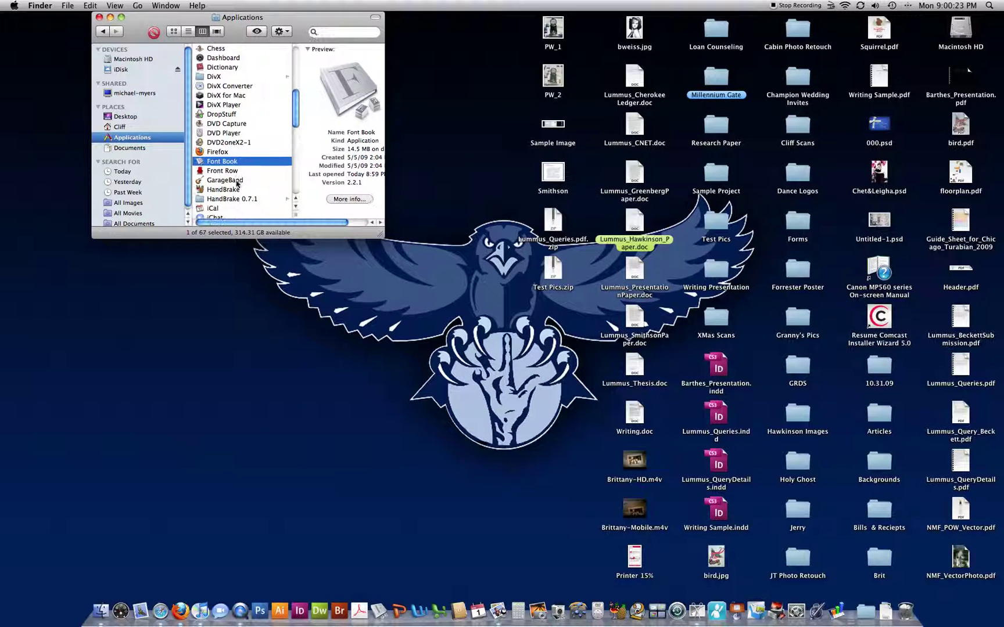
scroll(203, 169, "down", 1)
left_click(204, 162)
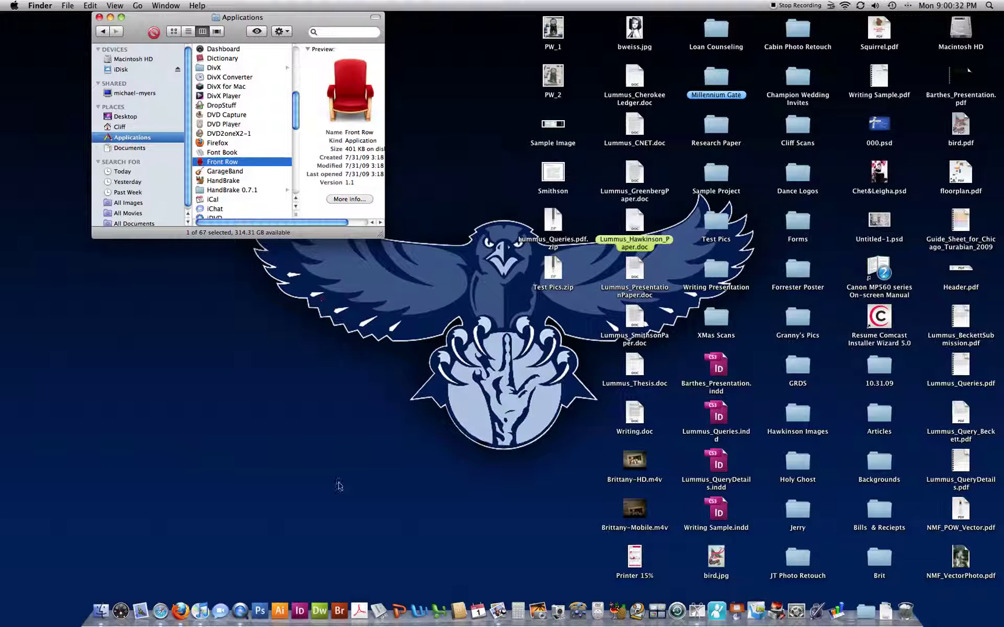
left_click_drag(379, 611, 390, 619)
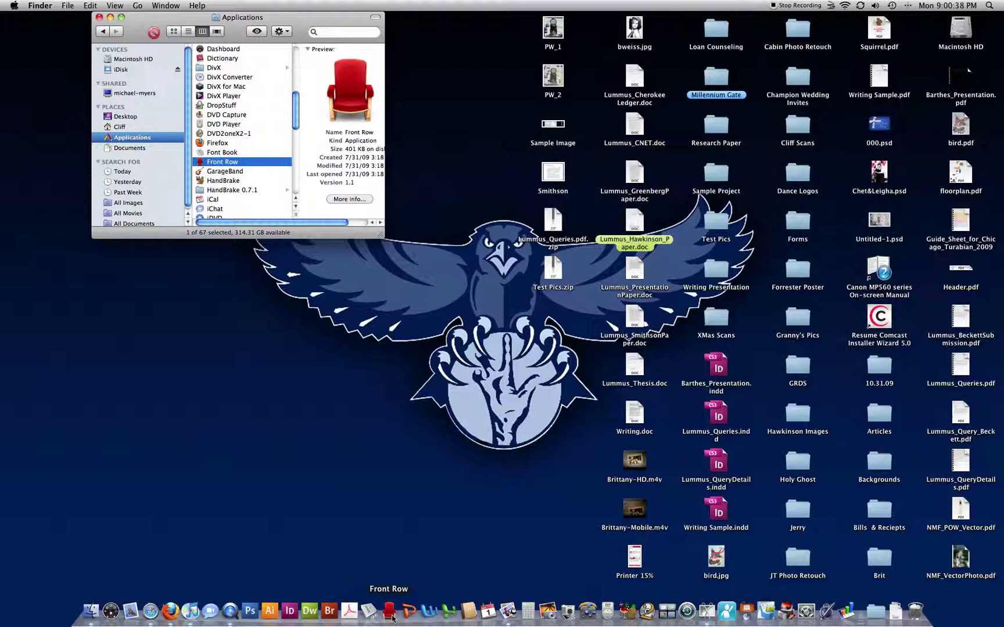
mouse_move(390, 619)
left_mouse_down()
mouse_move(345, 620)
mouse_move(389, 617)
left_mouse_up()
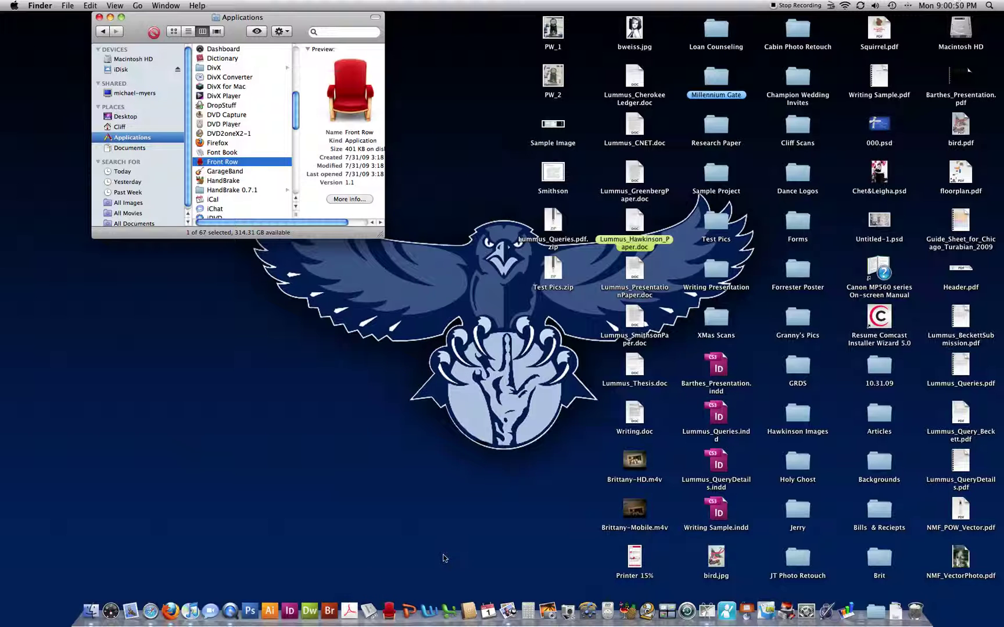
Remove the Front Row and Font Book icons from the Dock
left_click_drag(389, 610, 392, 566)
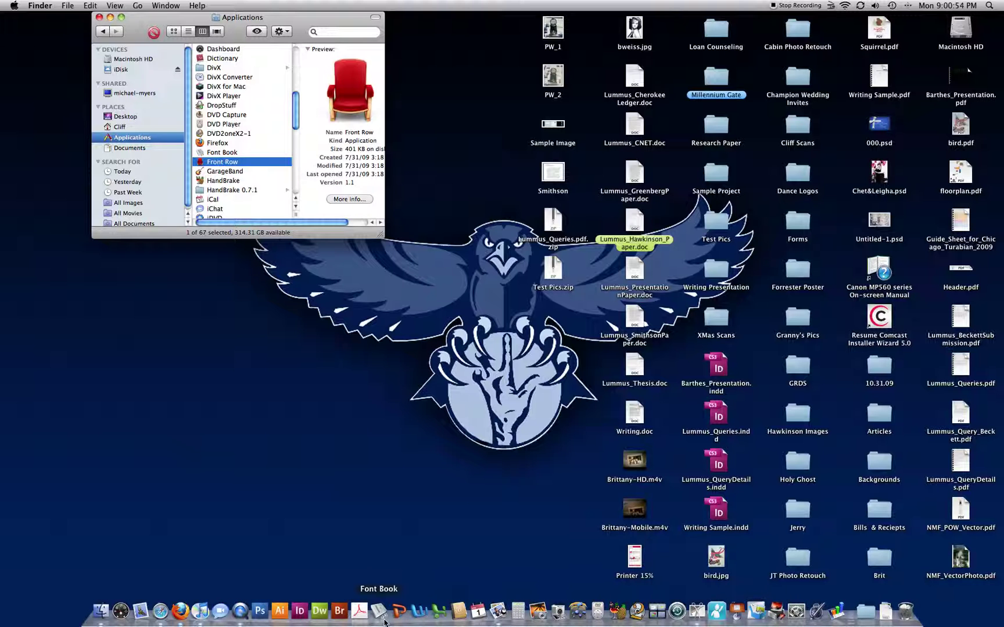
left_click_drag(378, 610, 384, 573)
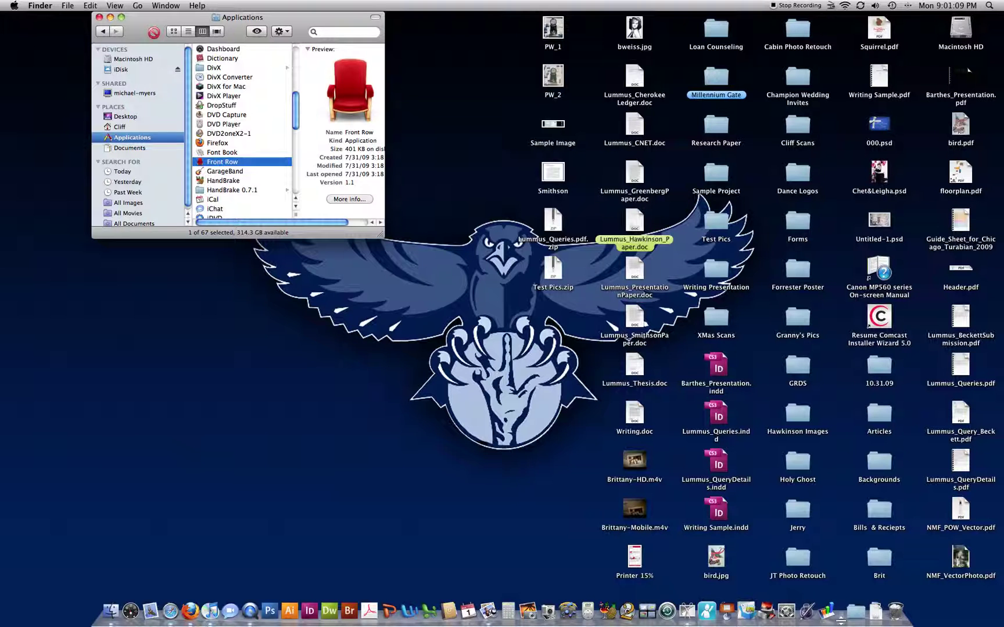
Enlarge the Dock, and shrink it back to its original size
left_click_drag(840, 620, 840, 604)
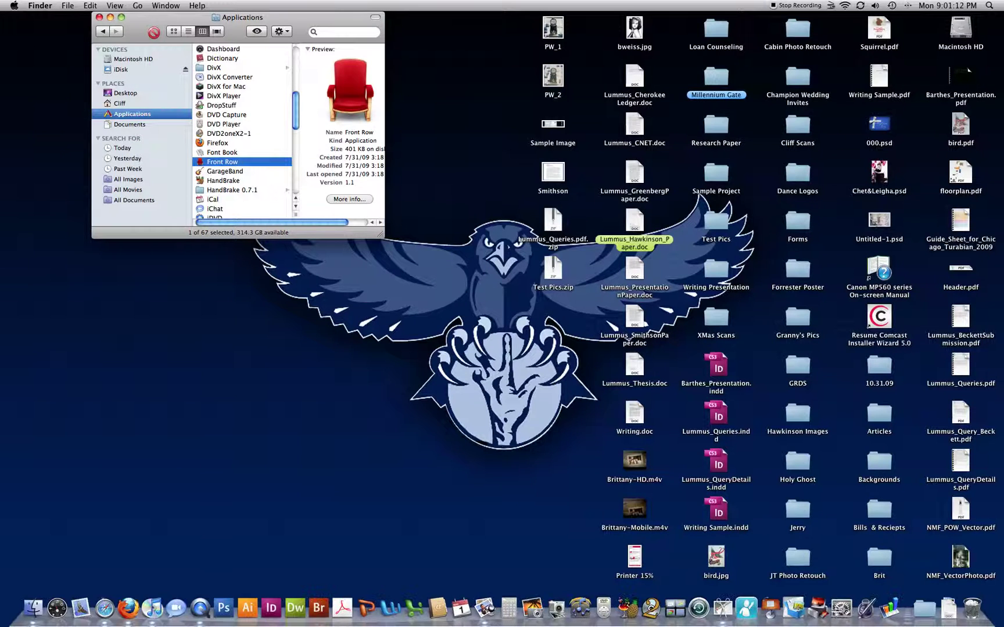
left_click_drag(841, 611, 832, 620)
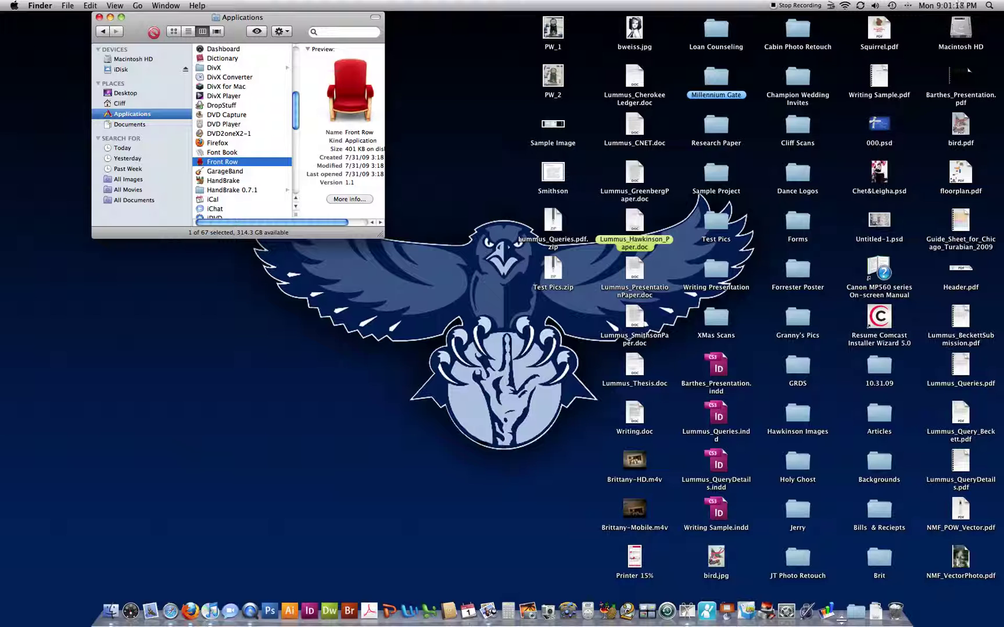
Turn automatic hiding of the Dock on, reveal the hidden Dock, and turn hiding off again
right_click(838, 615)
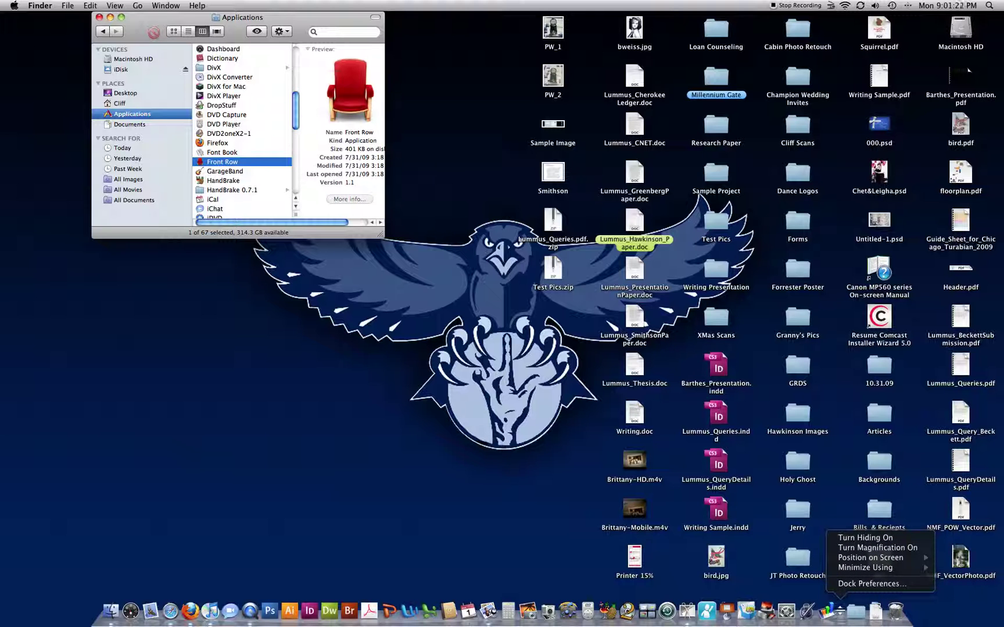
left_click(846, 542)
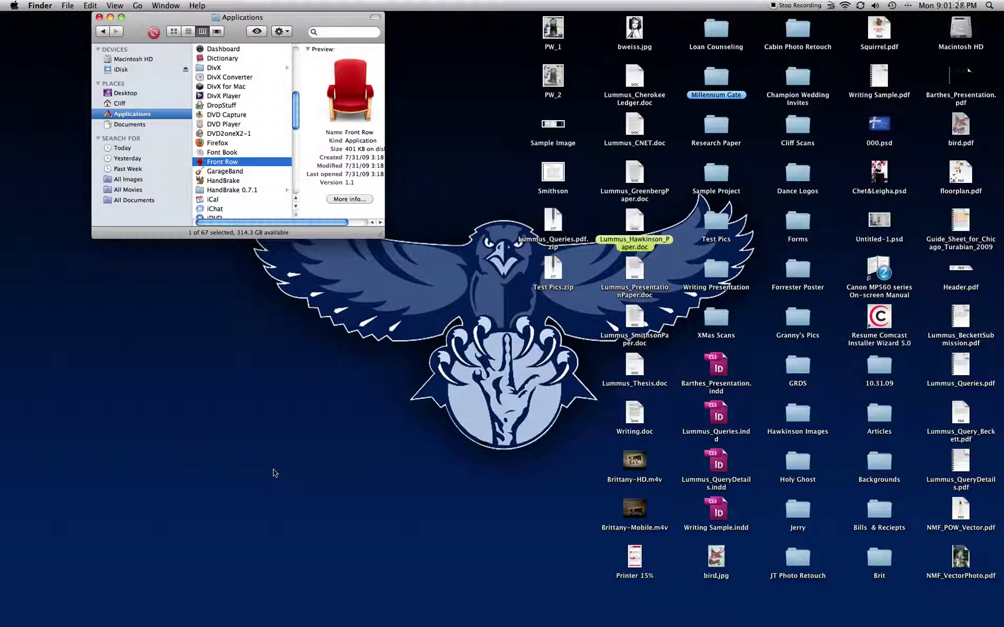
mouse_move(293, 624)
mouse_move(487, 625)
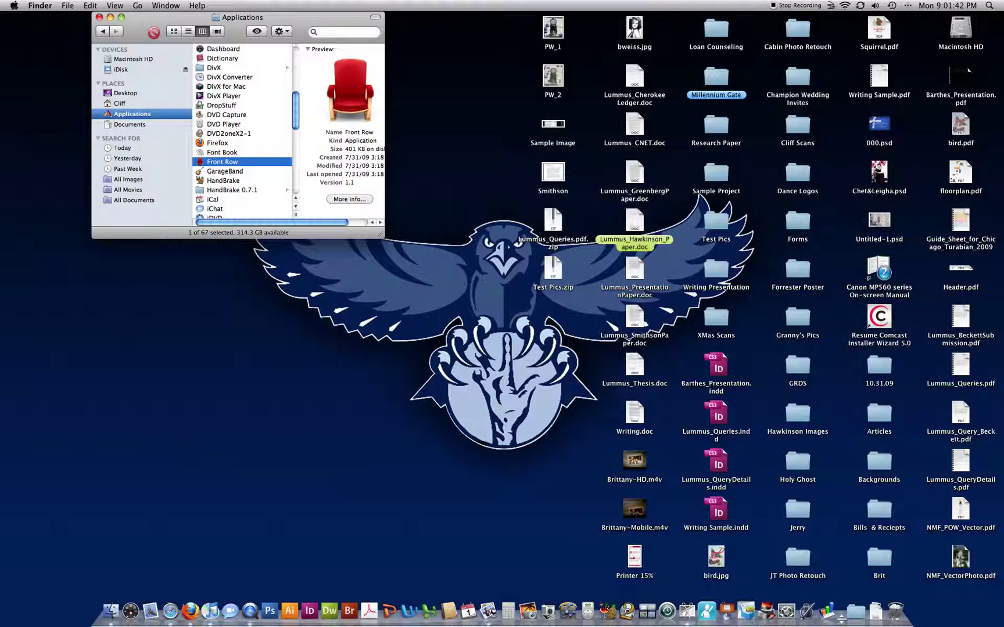
right_click(841, 619)
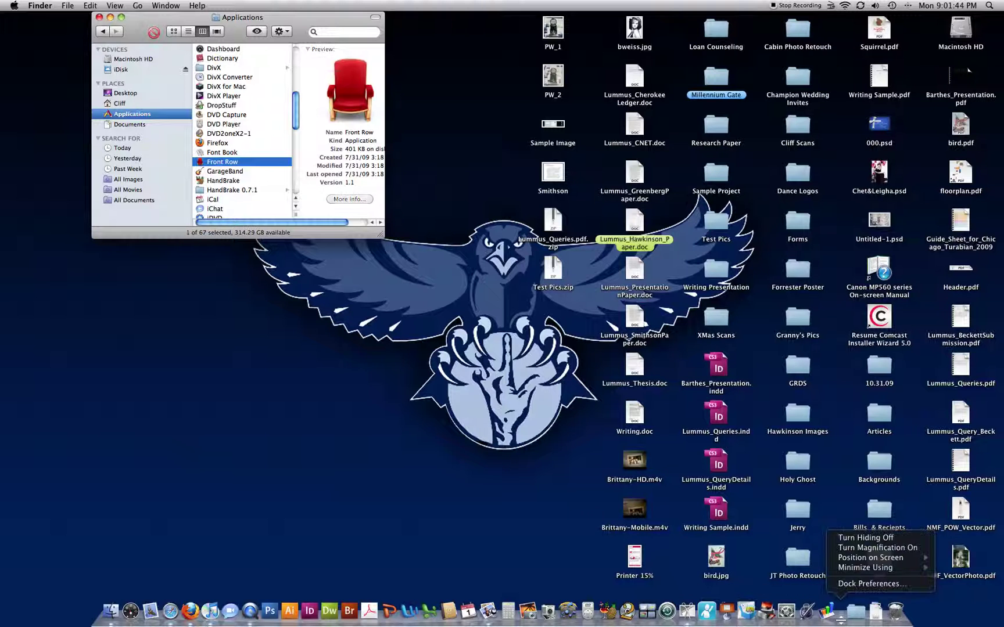
left_click(844, 539)
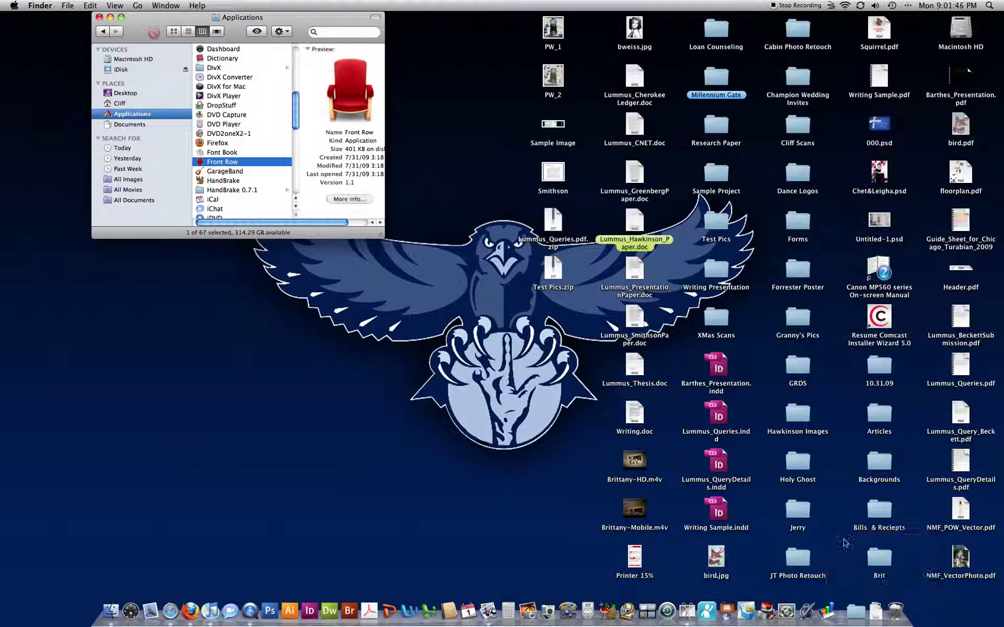
Turn Dock magnification on to try it, and turn it off again
right_click(842, 619)
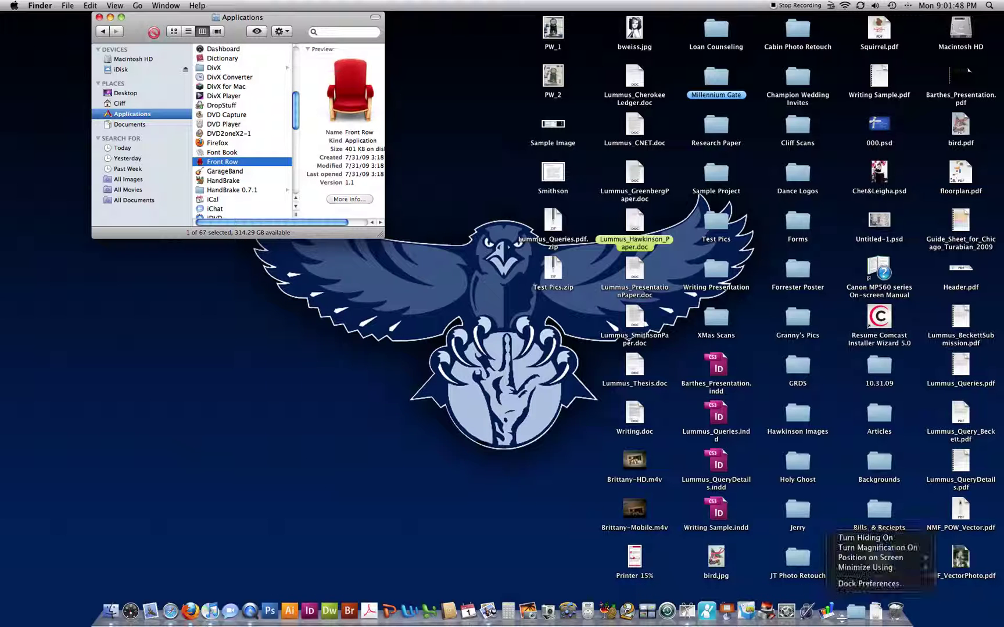
left_click(846, 548)
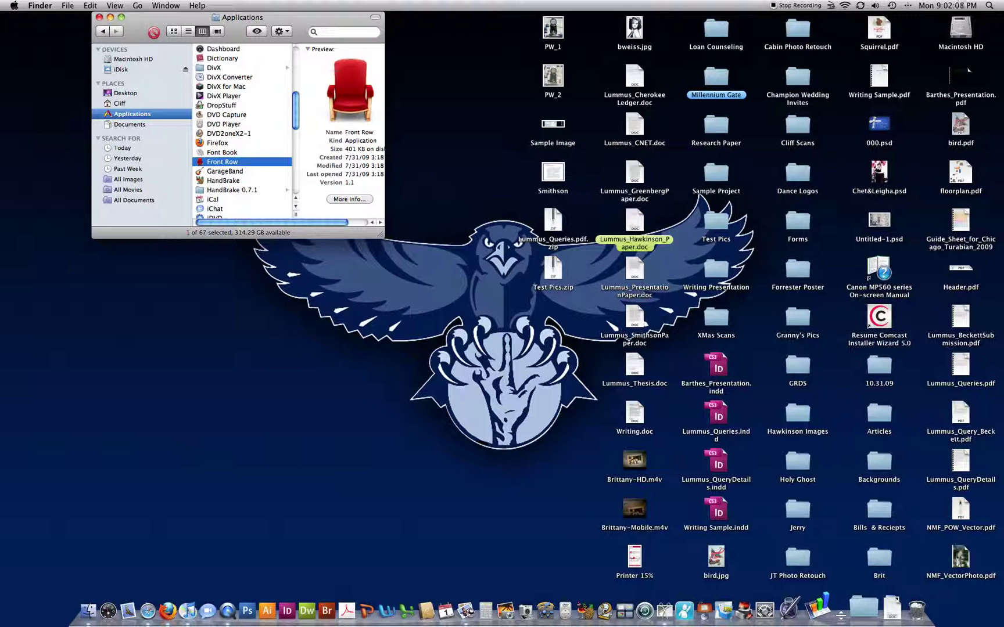
right_click(840, 615)
left_click(843, 537)
Set the Dock's position on screen to Right, and return it to Bottom
right_click(842, 616)
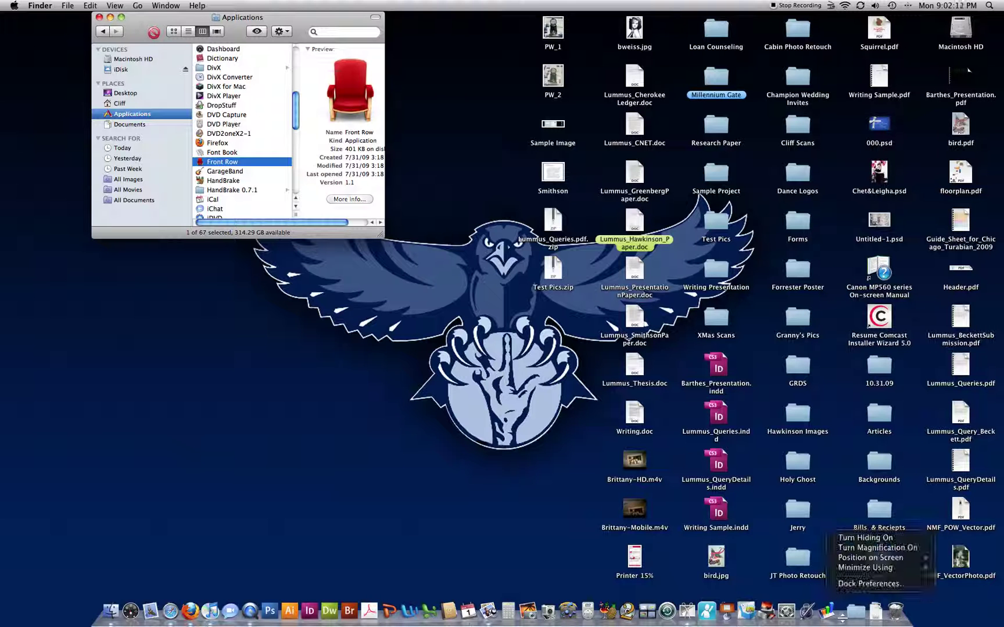
mouse_move(847, 567)
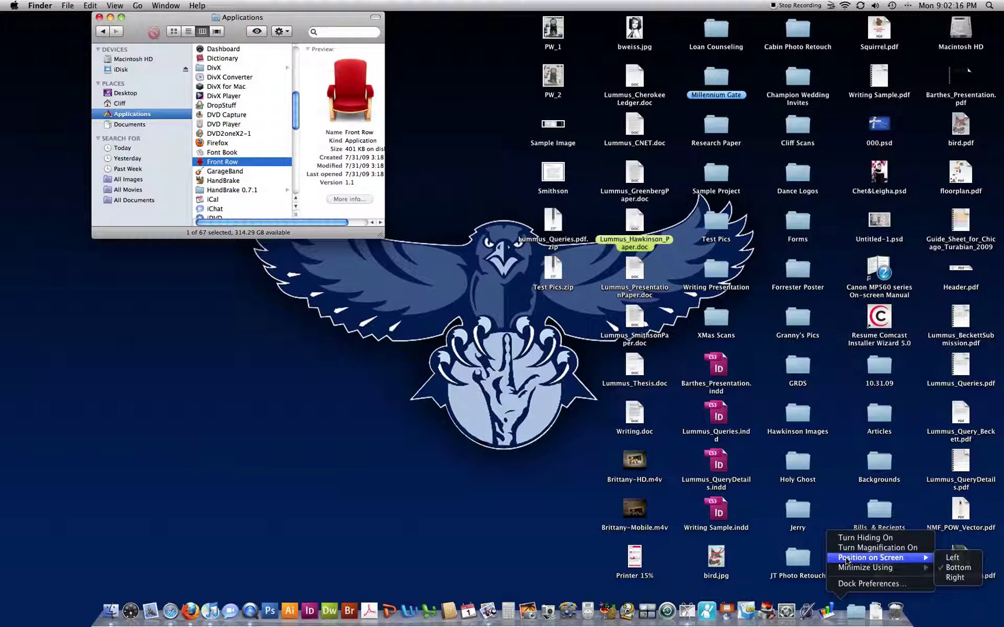
left_click(954, 578)
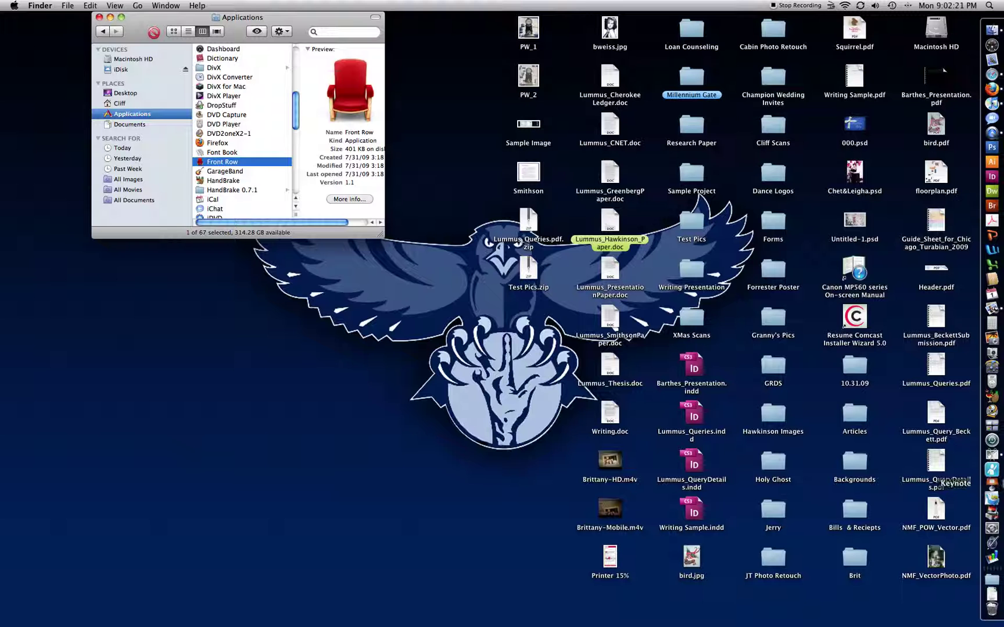
right_click(993, 567)
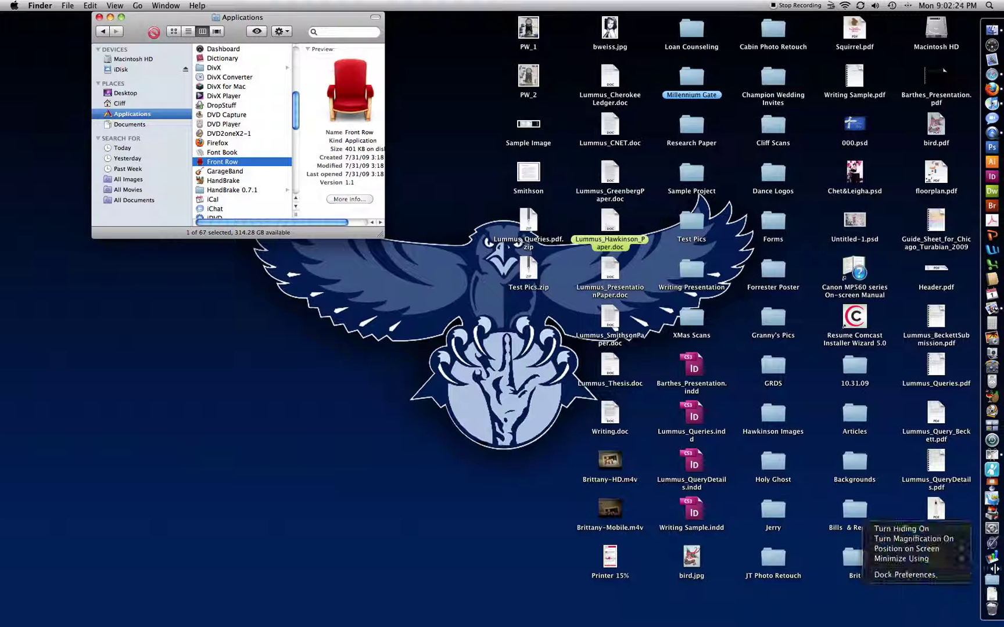
mouse_move(936, 552)
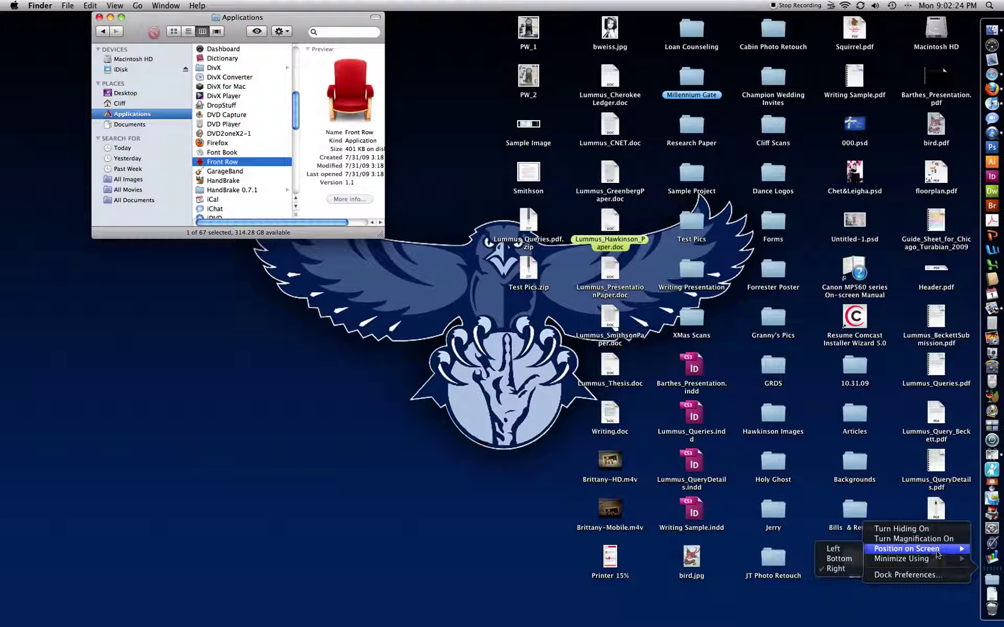
left_click(845, 559)
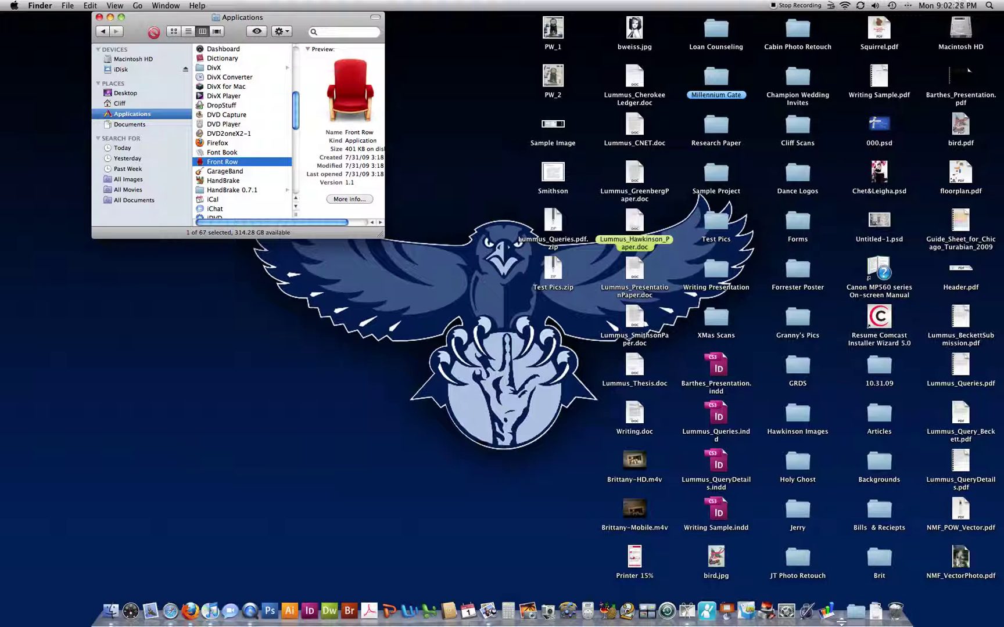
Open the Dock preferences in System Preferences
right_click(841, 620)
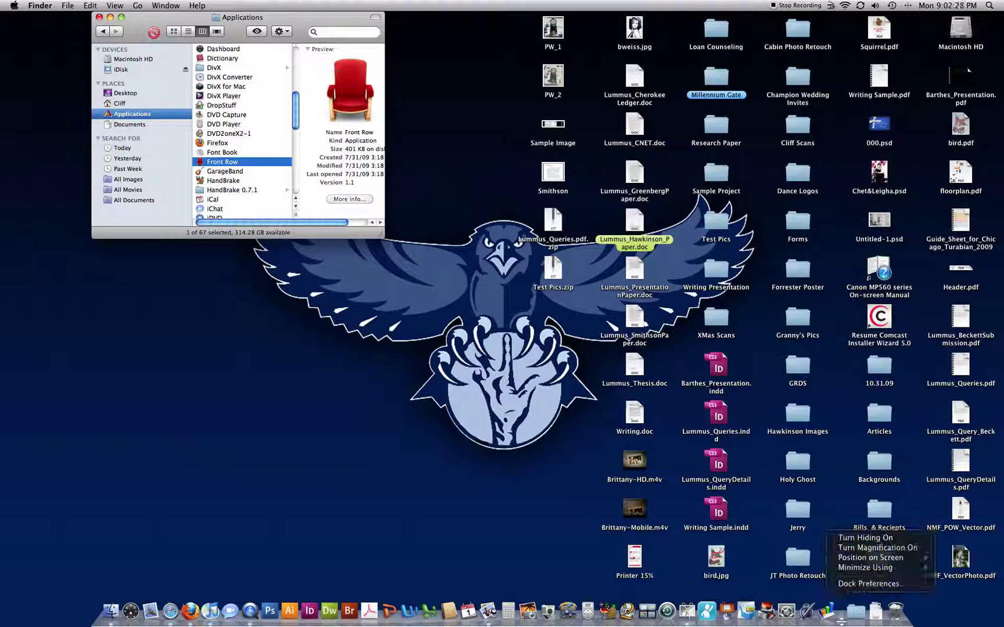
left_click(850, 585)
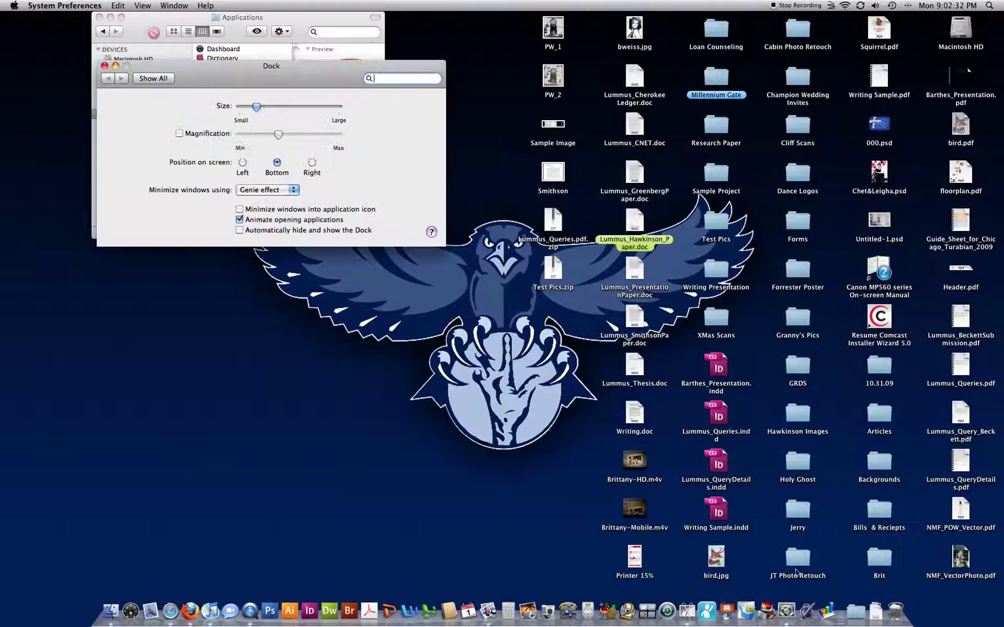
Make the Dock slightly smaller in the Dock preferences and close System Preferences
mouse_move(257, 108)
left_mouse_down()
mouse_move(273, 108)
mouse_move(254, 114)
left_mouse_up()
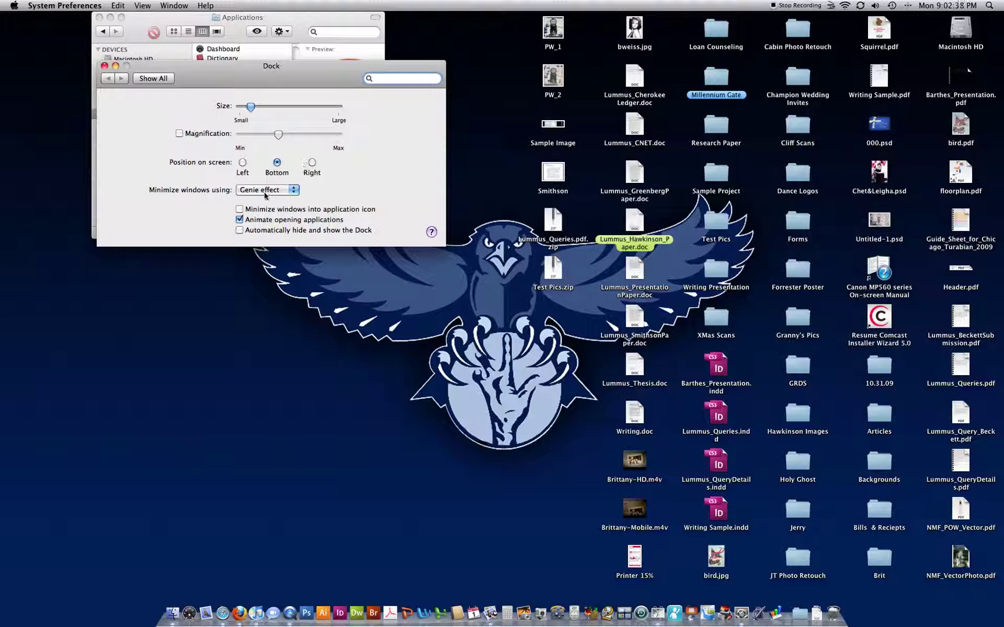
left_click(104, 66)
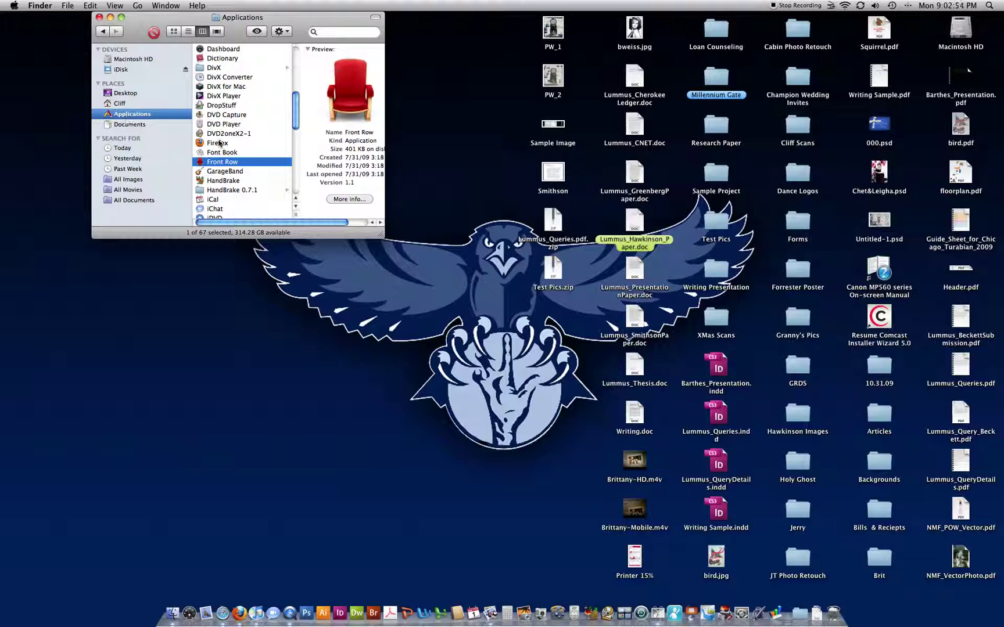
Open the Utilities folder within Applications, enlarge the Finder window, and launch the Grab utility
scroll(220, 146, "down", 6)
scroll(220, 146, "down", 5)
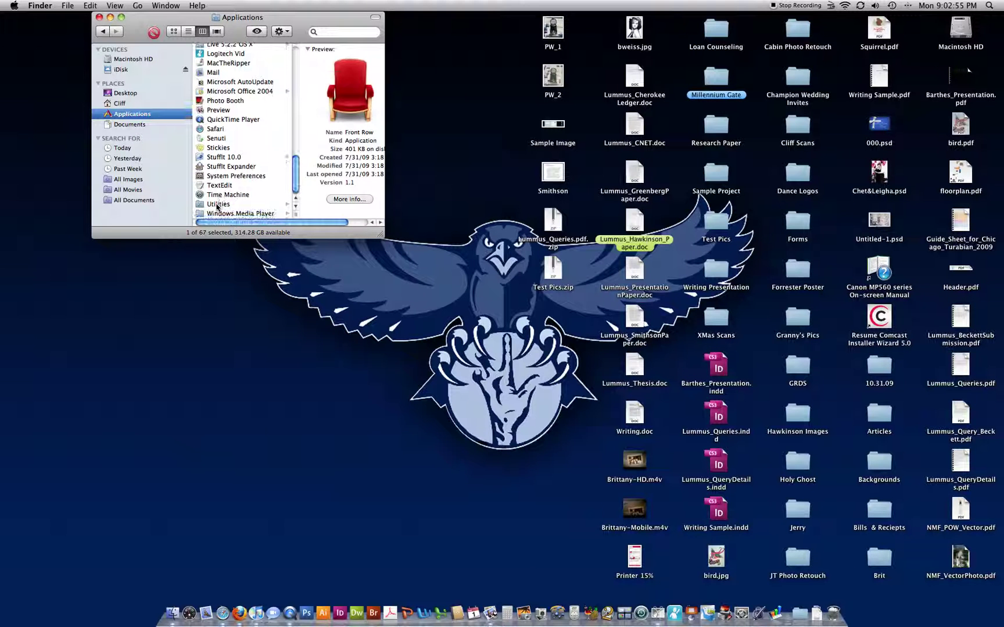
left_click(225, 205)
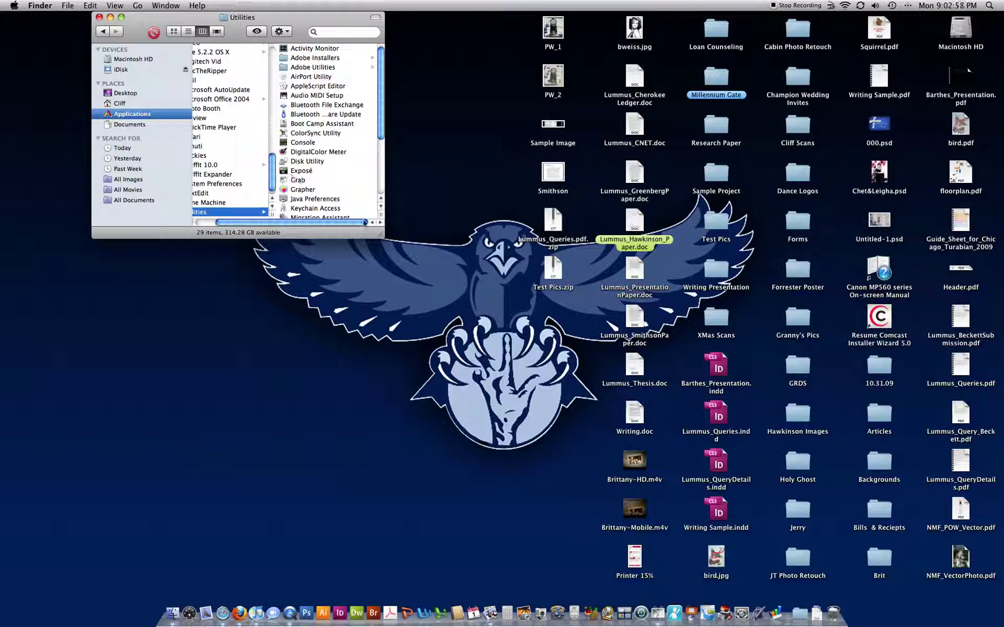
left_click_drag(380, 235, 526, 308)
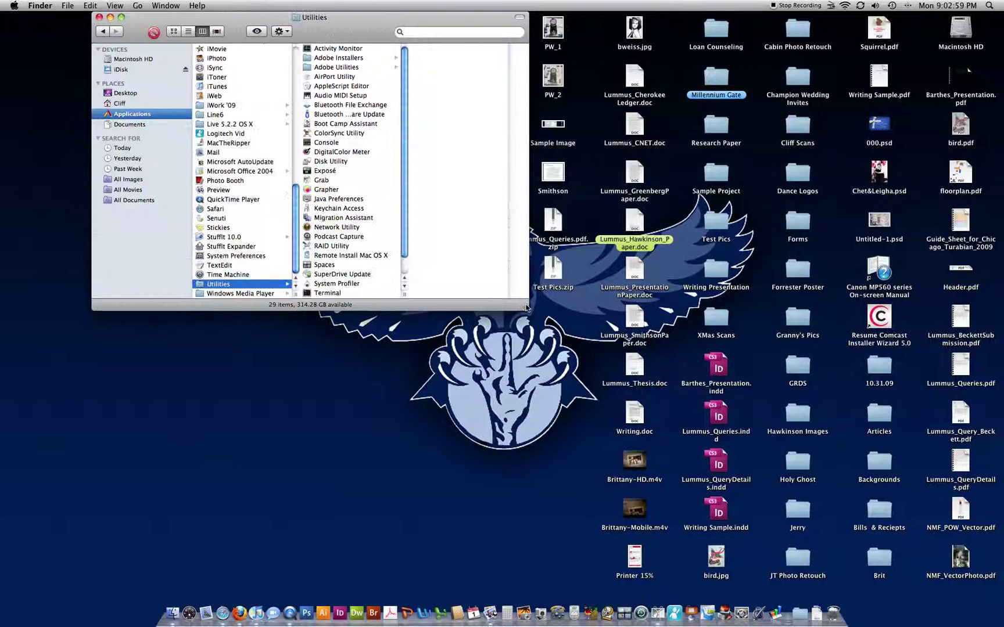
left_click(321, 181)
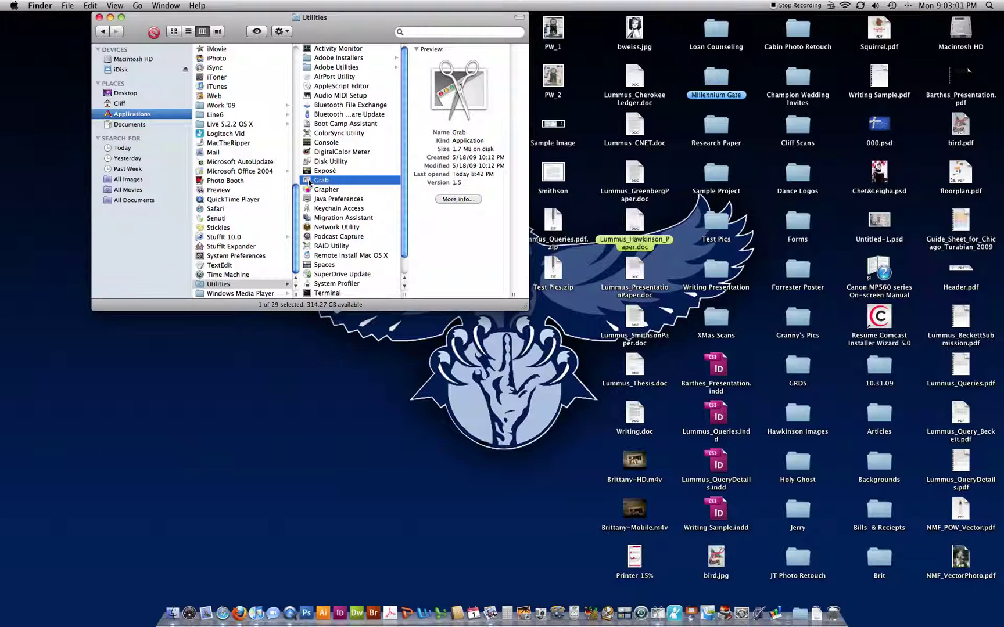
double_click(309, 181)
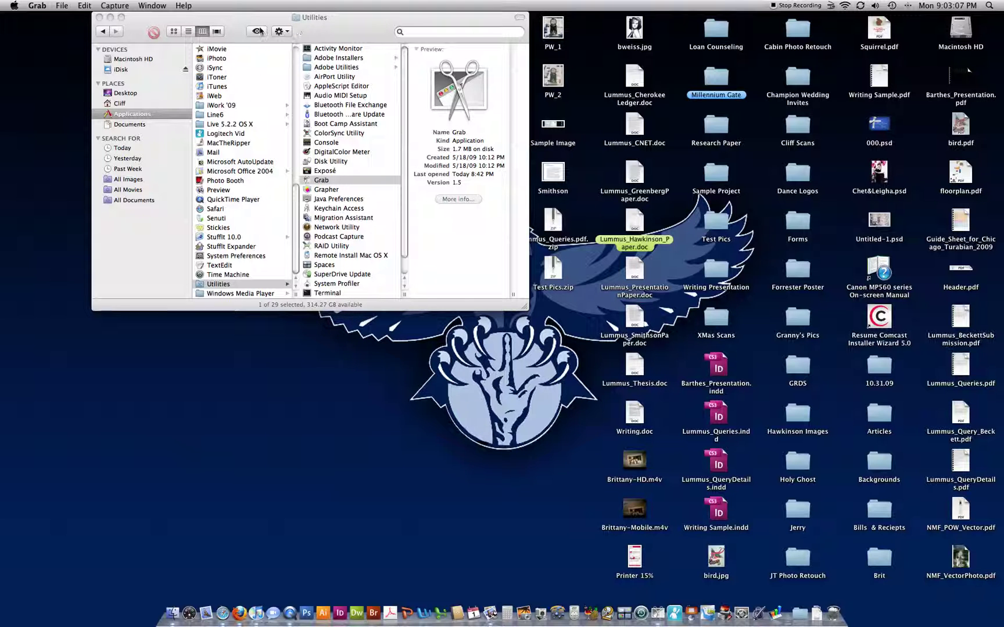
Capture a Selection in Grab covering most of the Utilities window and the neighbouring desktop icons
left_click(108, 6)
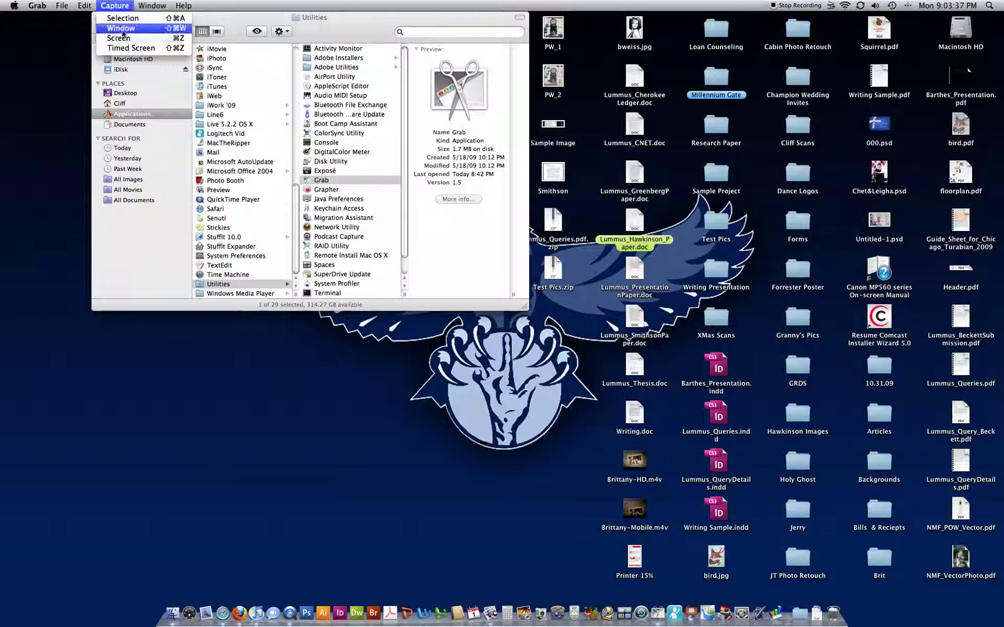
left_click(383, 34)
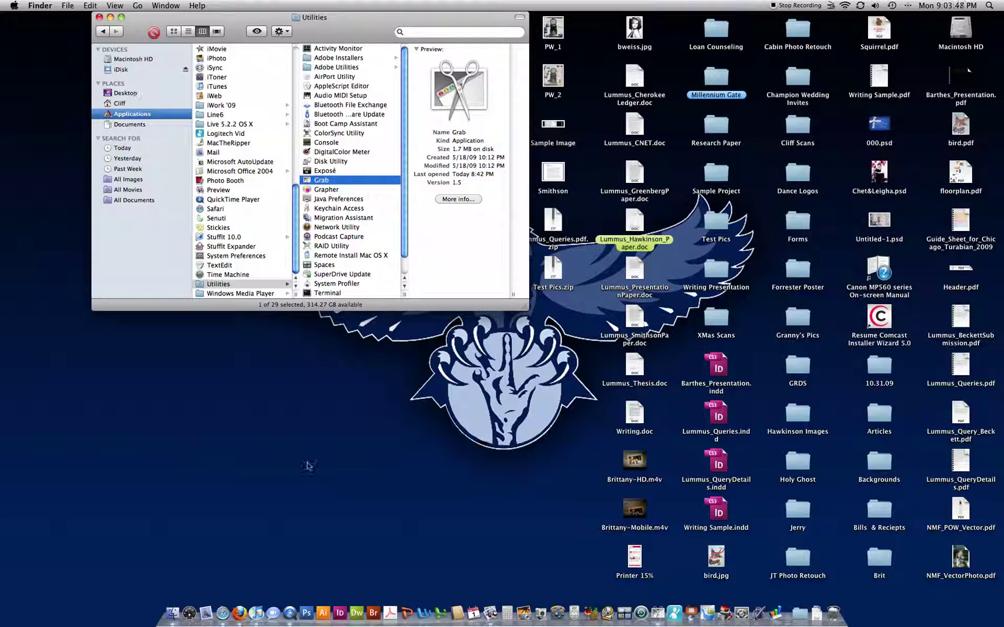
left_click(657, 612)
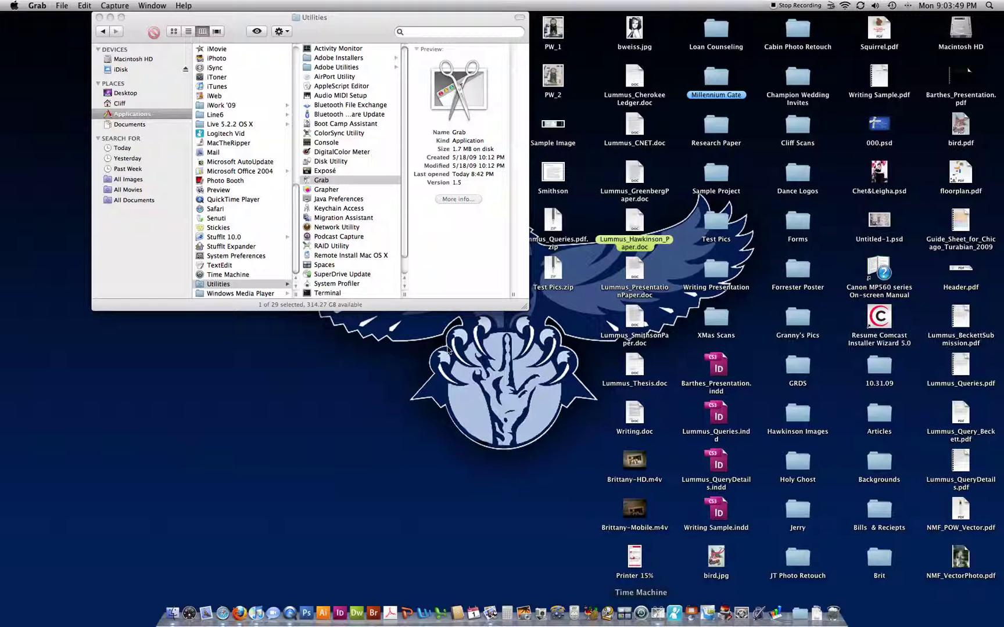
left_click(114, 5)
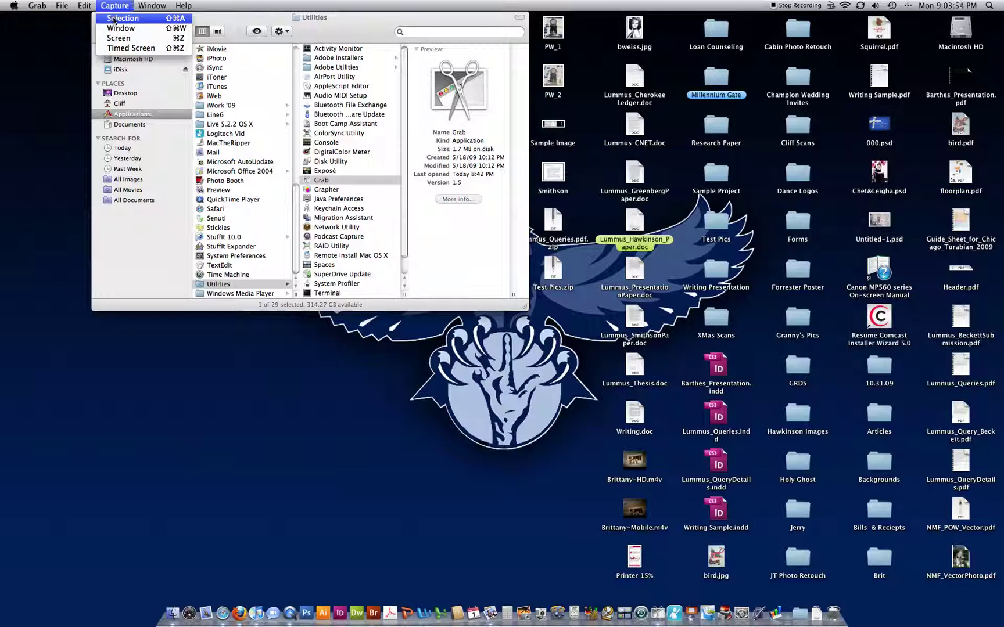
left_click(114, 19)
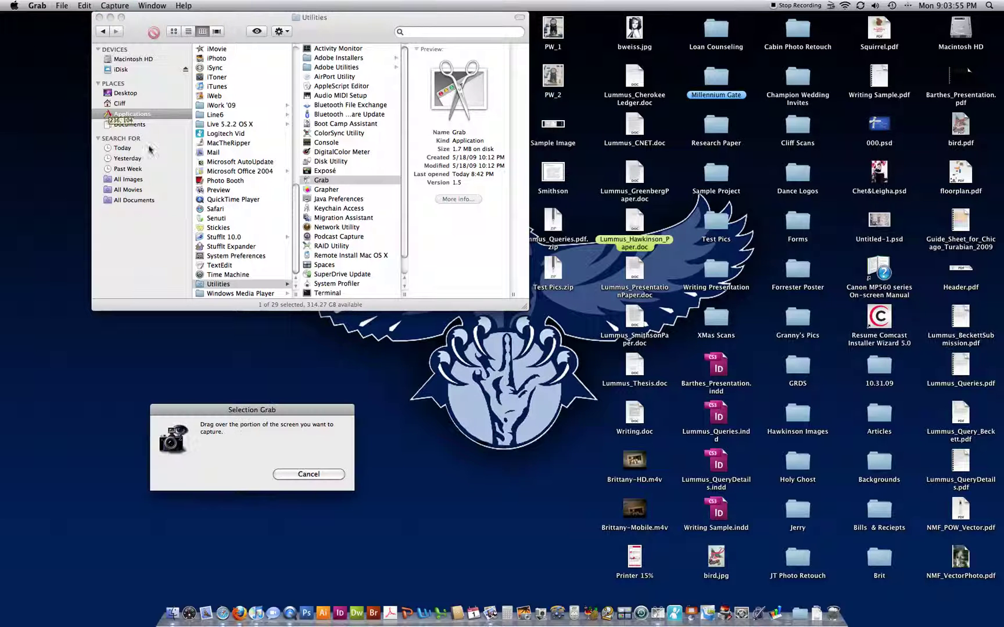
left_click_drag(304, 411, 333, 401)
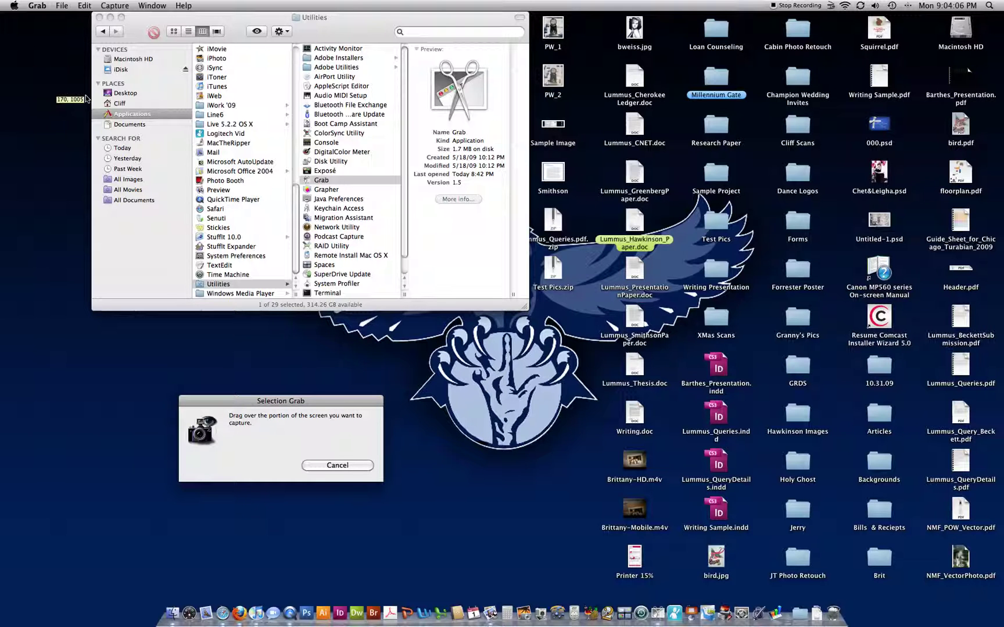
left_click_drag(57, 67, 659, 268)
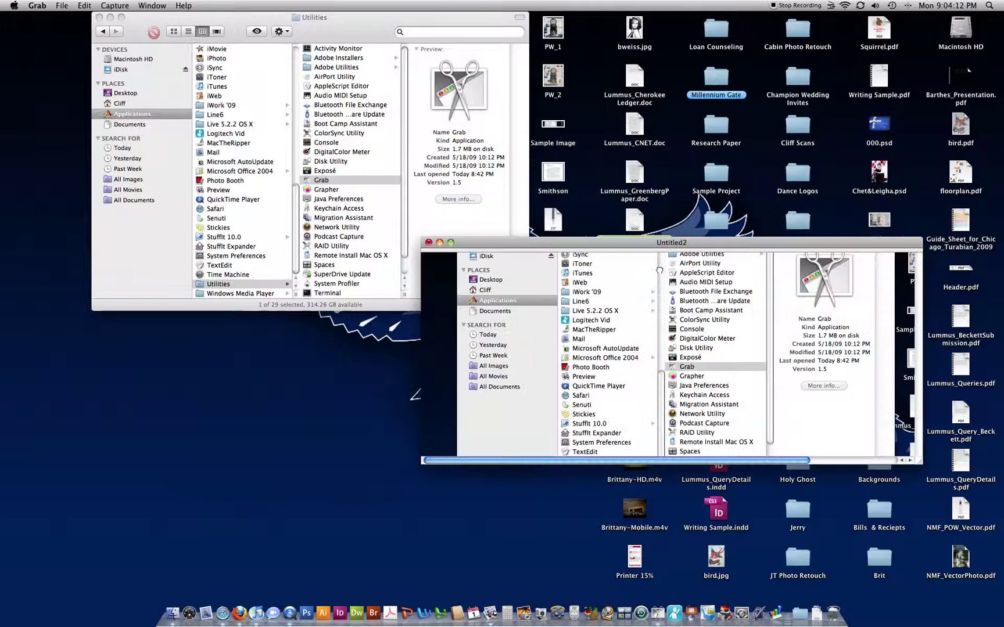
Save the captured image to the Desktop as ScreenShot and close its window
left_click_drag(517, 246, 238, 121)
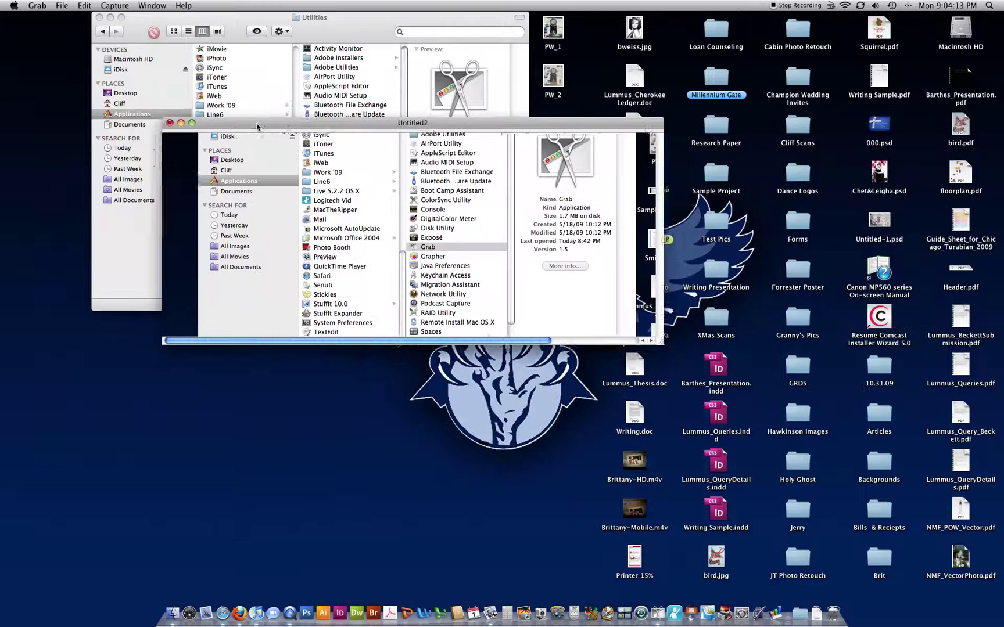
scroll(466, 289, "right", 5)
scroll(466, 289, "left", 4)
scroll(466, 288, "left", 1)
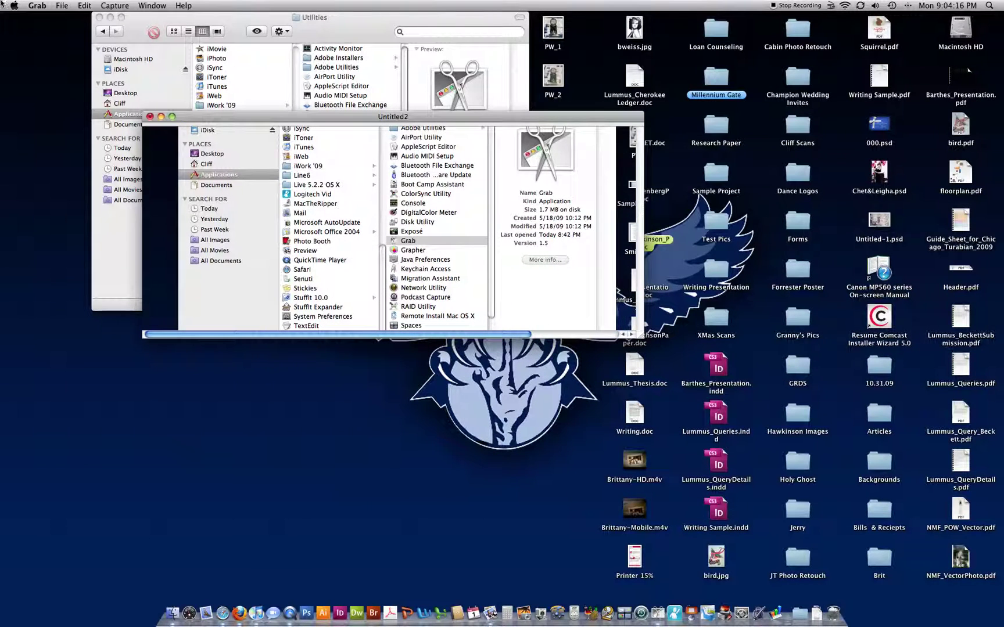
left_click(60, 5)
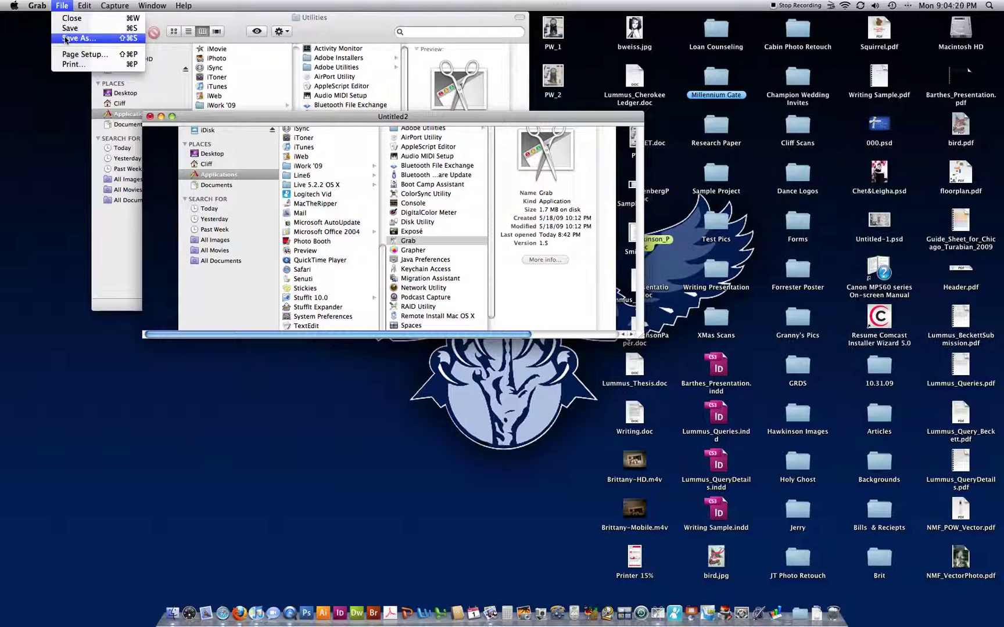
left_click(65, 38)
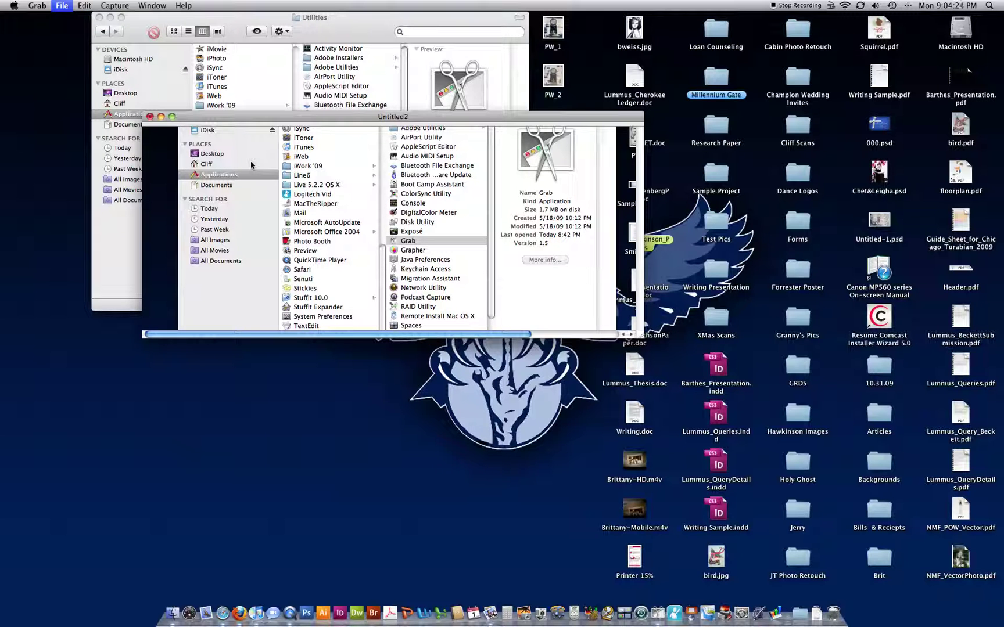
type("ScreenShot")
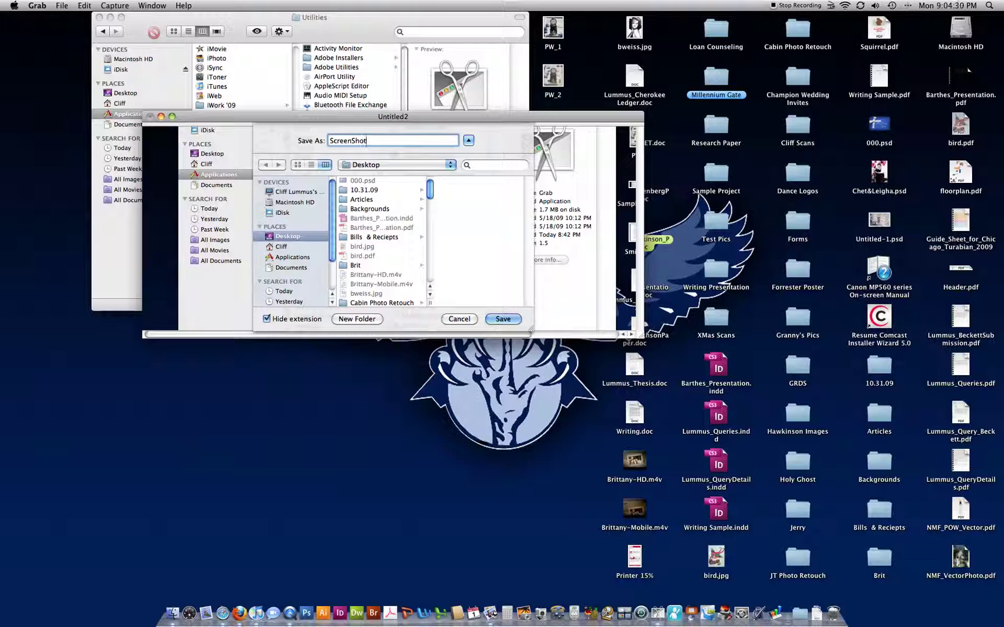
key("Return")
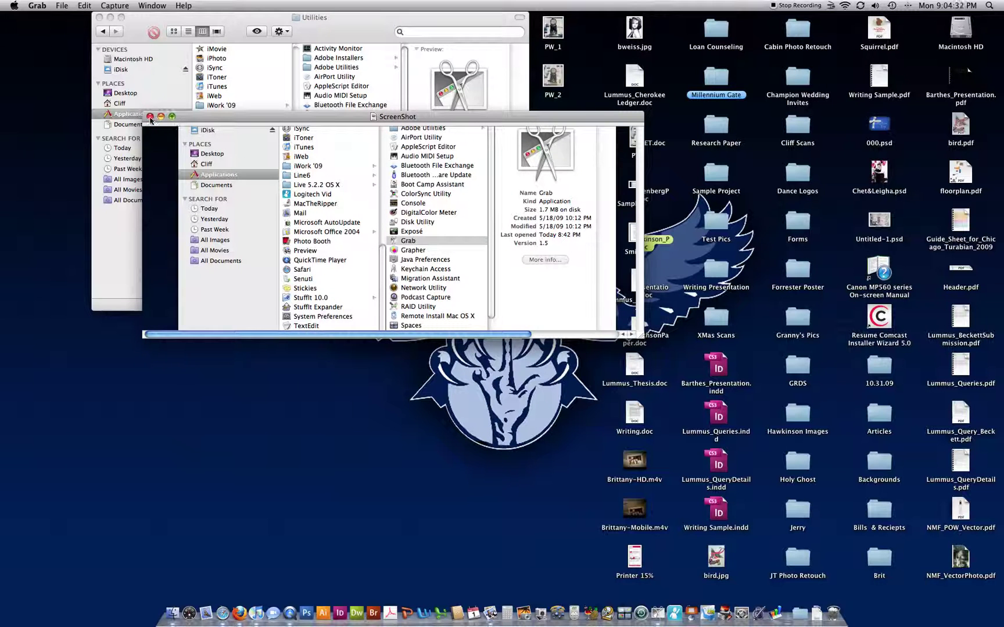
left_click(150, 117)
Open the ScreenShot file from the desktop to check it, and close both it and the Utilities window
left_click(559, 176)
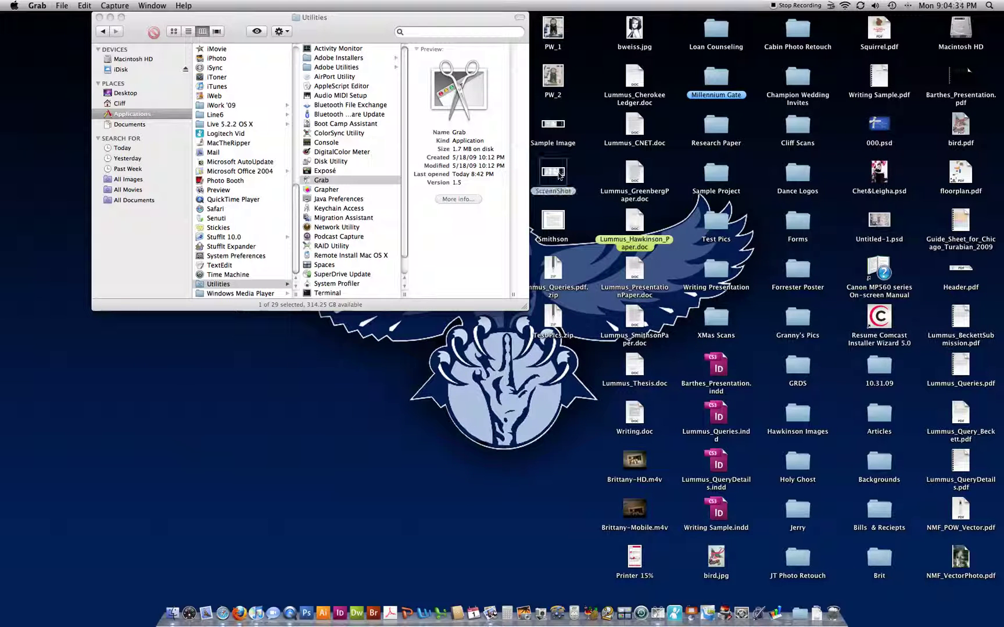
double_click(559, 176)
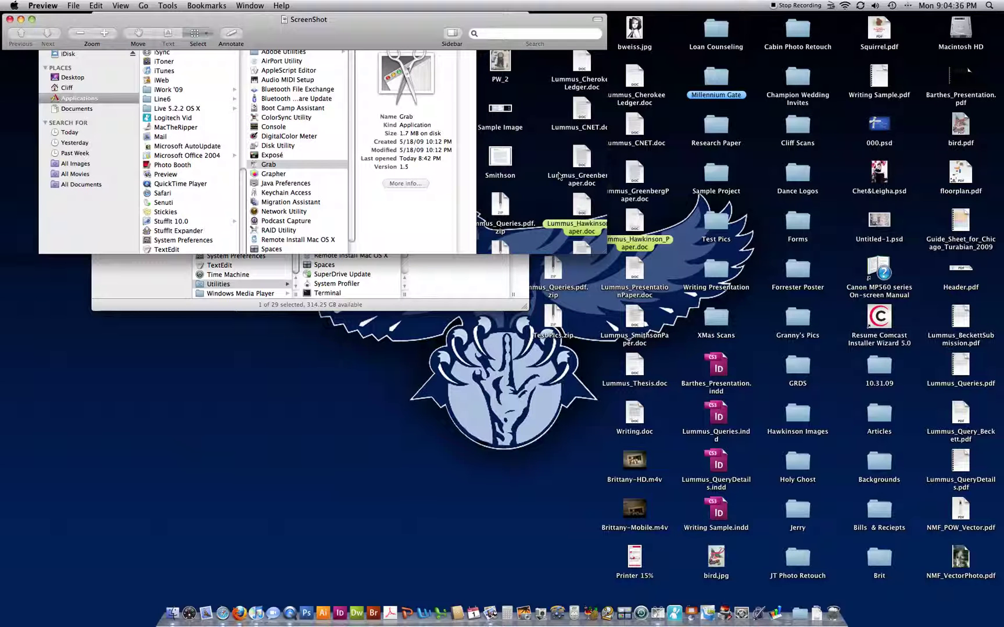
left_click(10, 19)
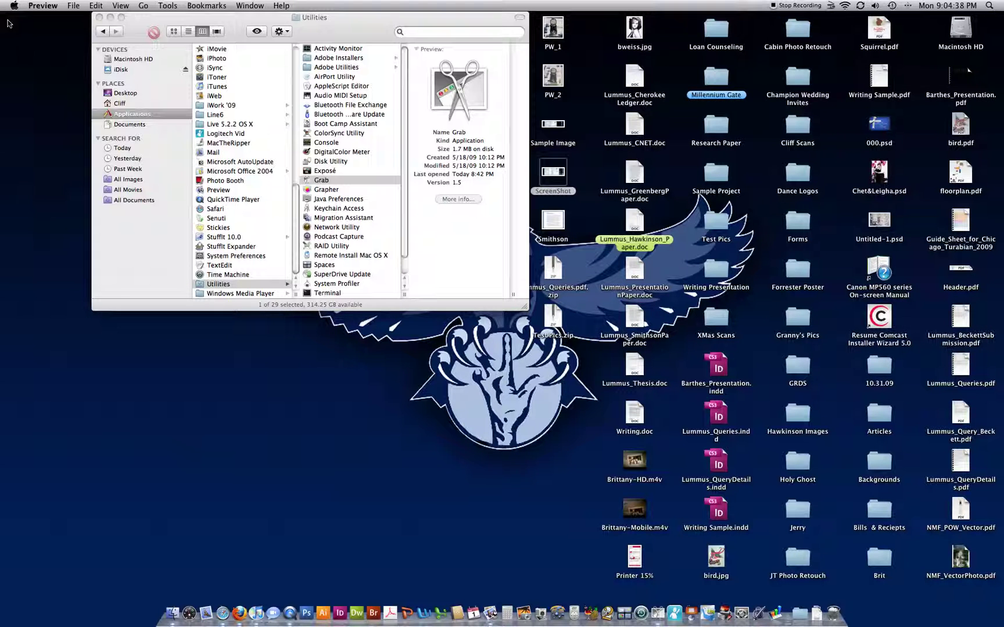
left_click(138, 19)
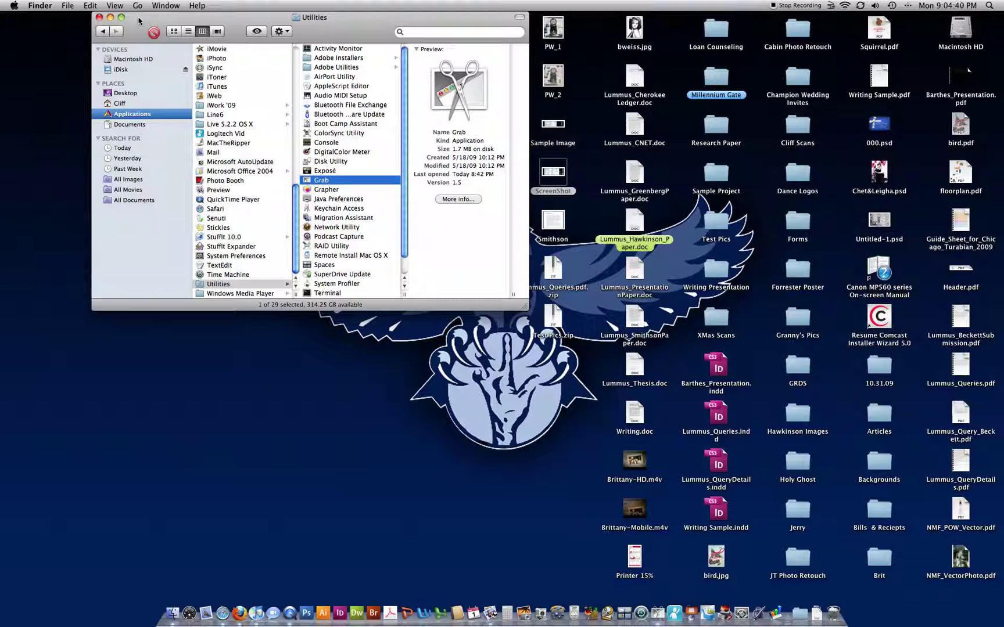
left_click(99, 17)
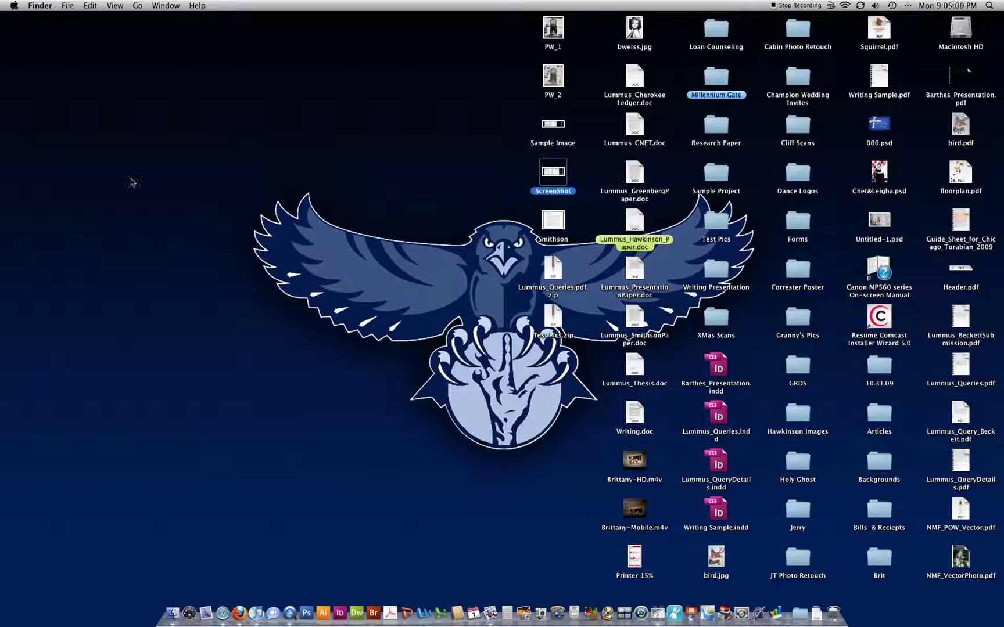
Open the Keyboard preferences in System Preferences and show the Screen Shots keyboard shortcuts
left_click(14, 7)
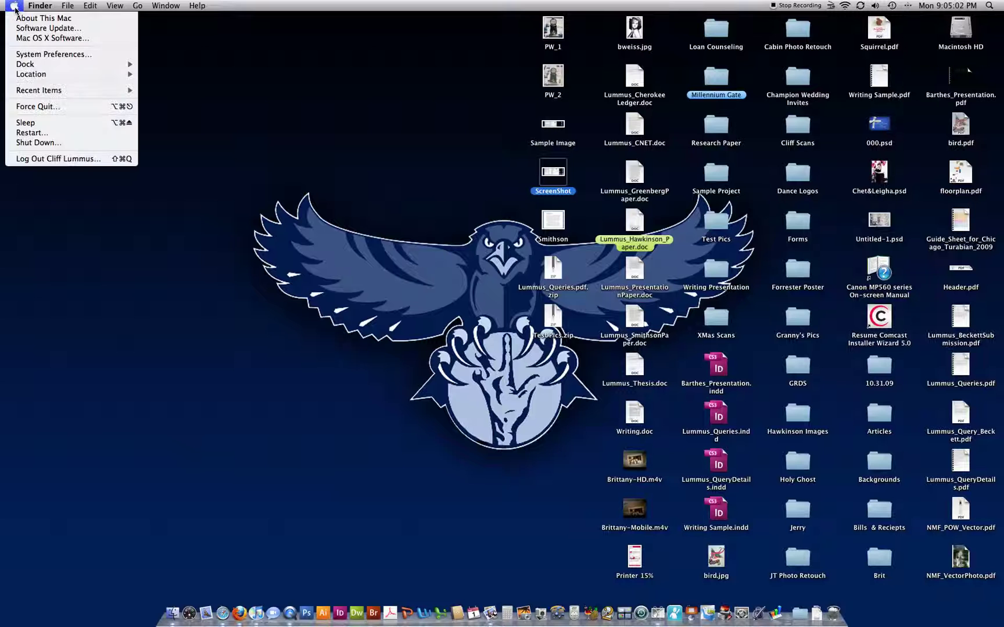
left_click(24, 57)
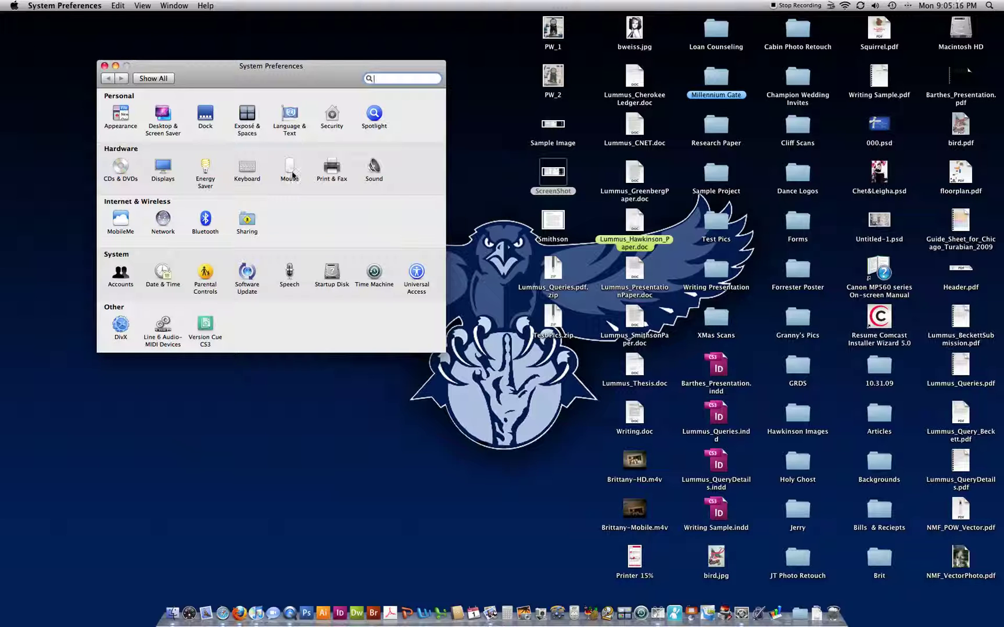
left_click(247, 168)
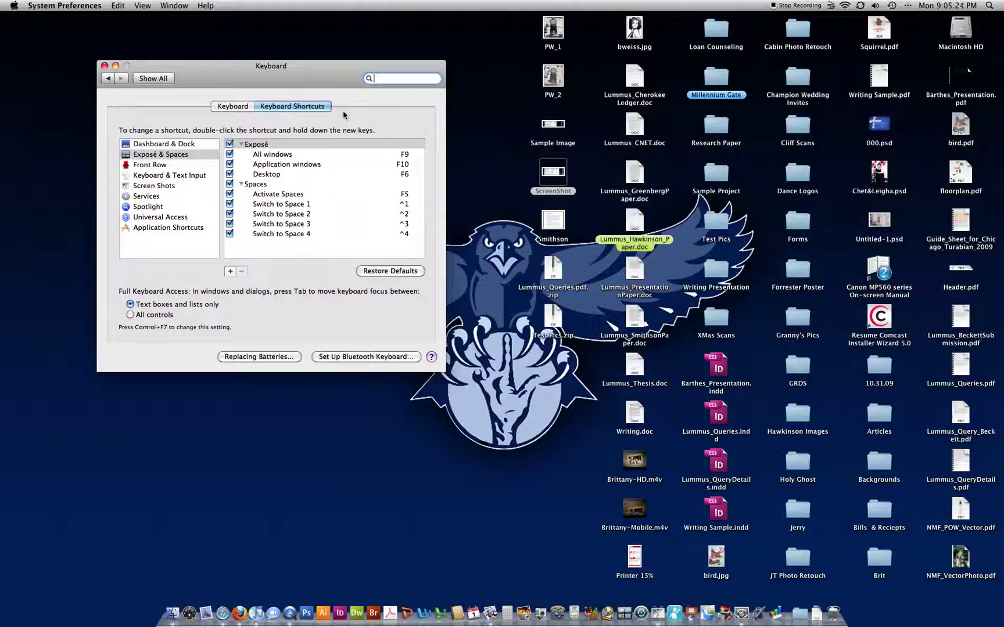
left_click(154, 185)
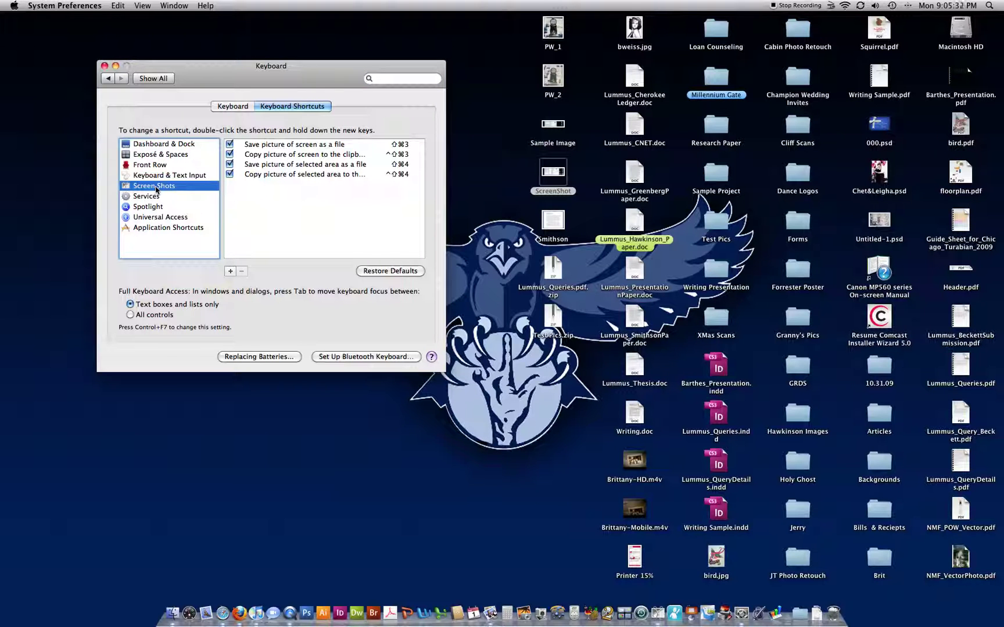
Examine the screen shot shortcuts, open the one for saving a picture of the screen as a file for editing, and close System Preferences
left_click(403, 147)
left_click(402, 155)
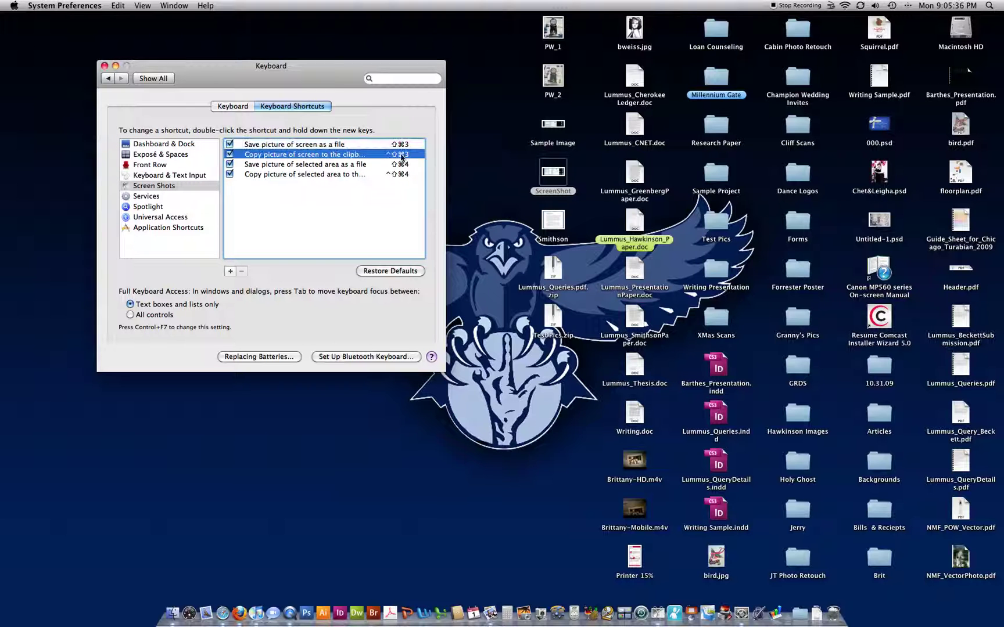
left_click(402, 165)
double_click(403, 145)
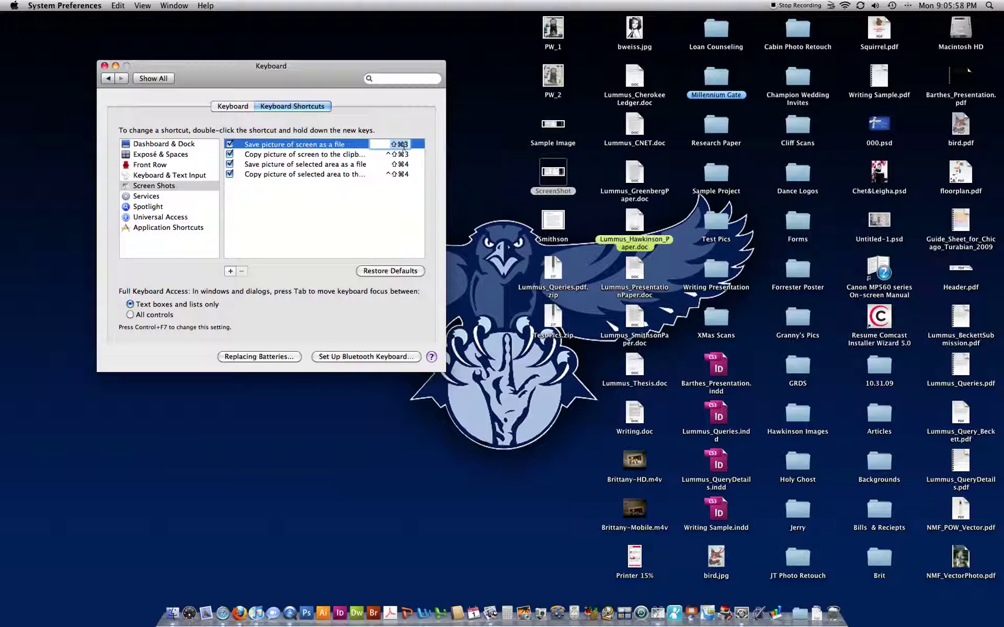
left_click(336, 210)
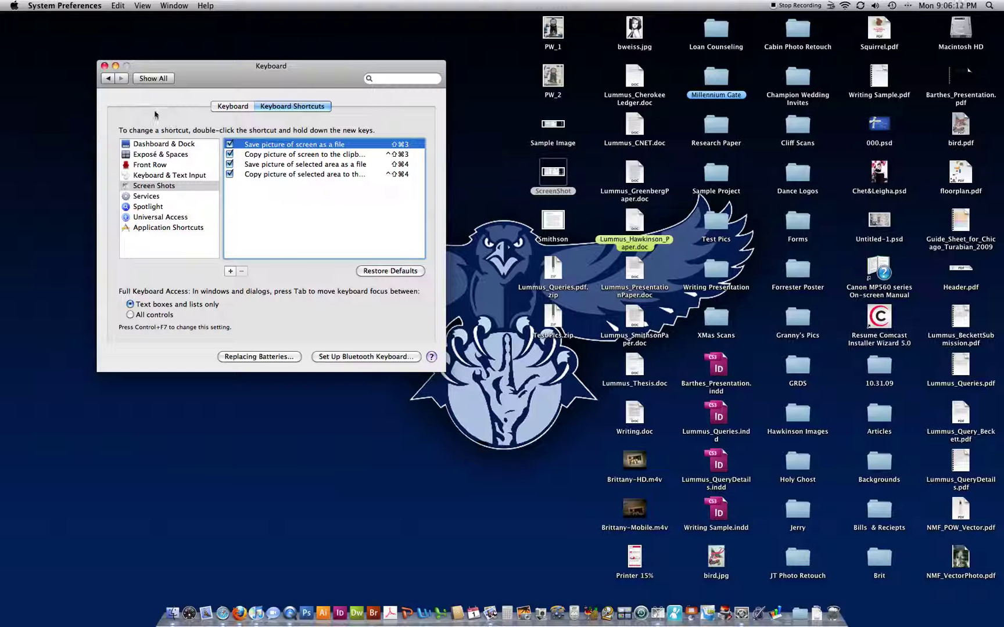
left_click(104, 67)
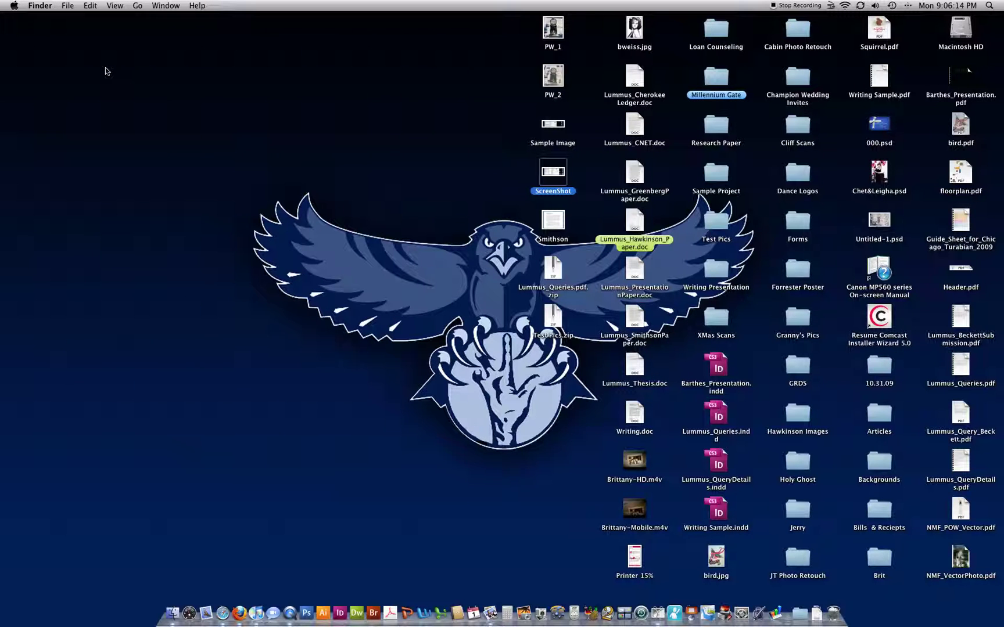